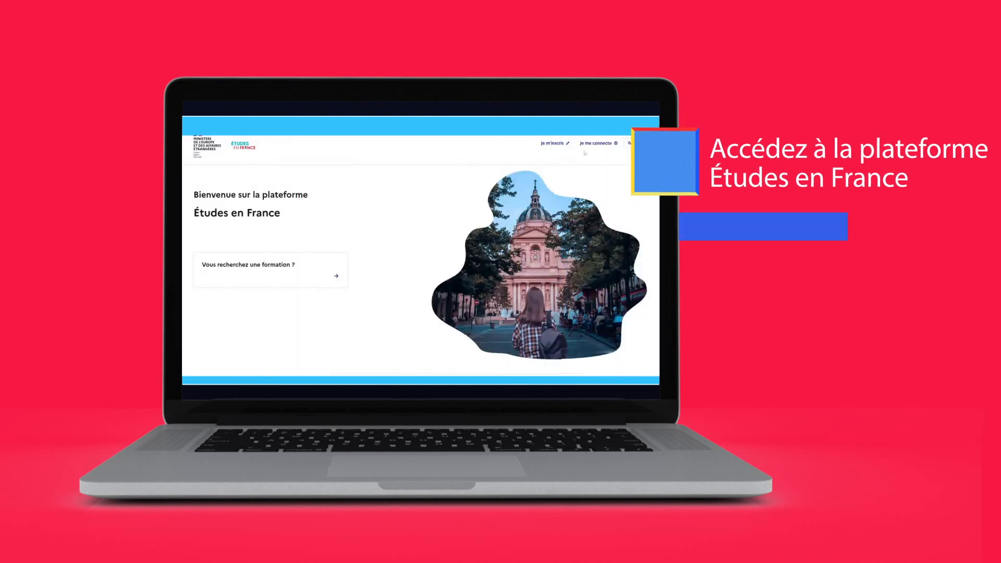
- Sign in to the Études en France candidate account with the account identifier and password
click(598, 144)
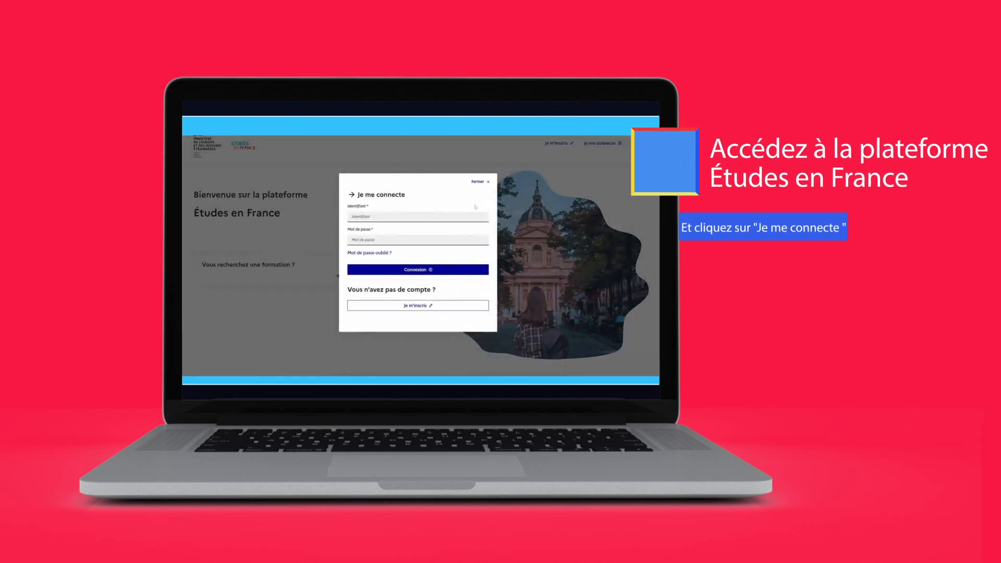
click(351, 216)
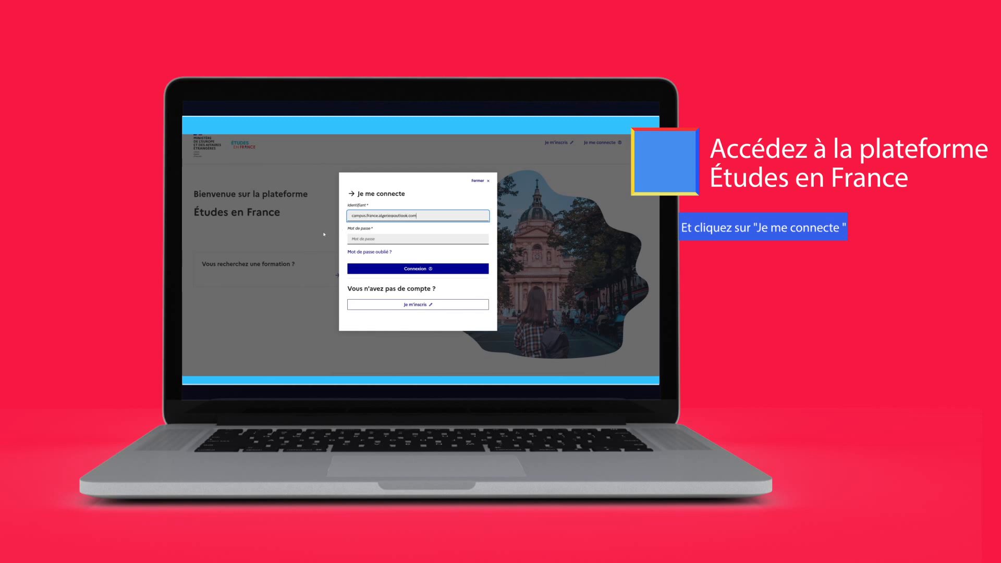
key(Tab)
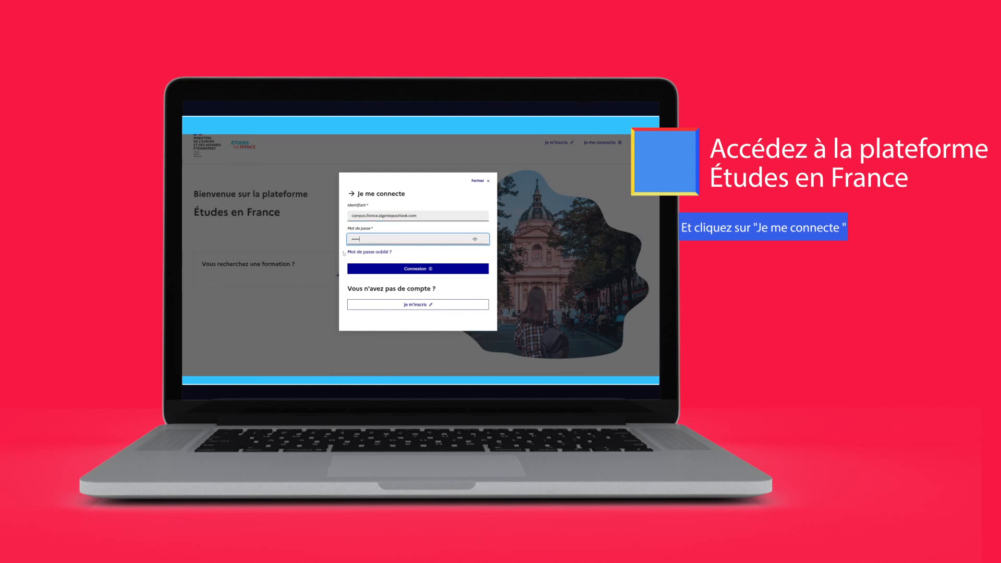
click(355, 268)
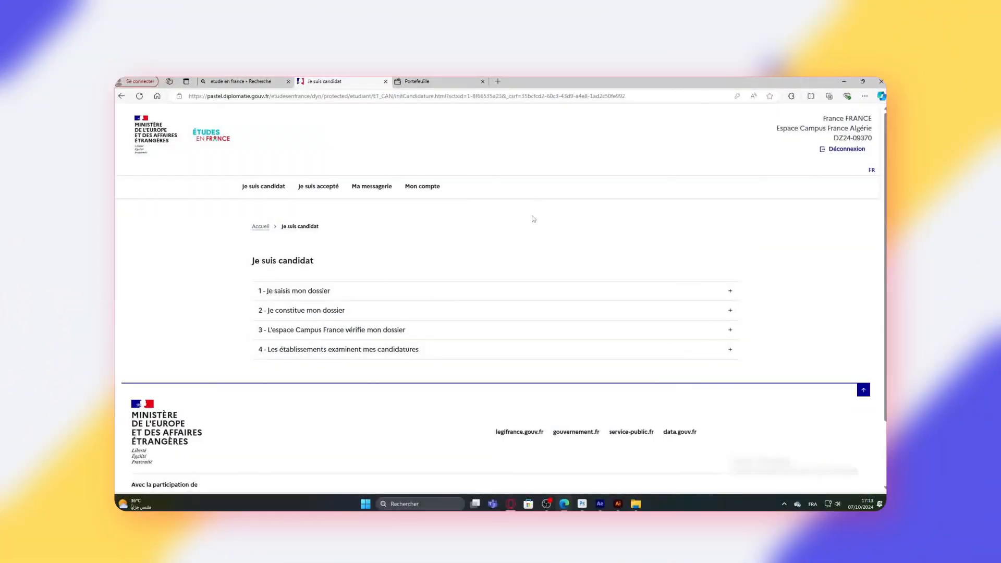
- Expand '1 - Je saisis mon dossier' and go to '1.1 - Je saisis mes informations personnelles'
click(731, 293)
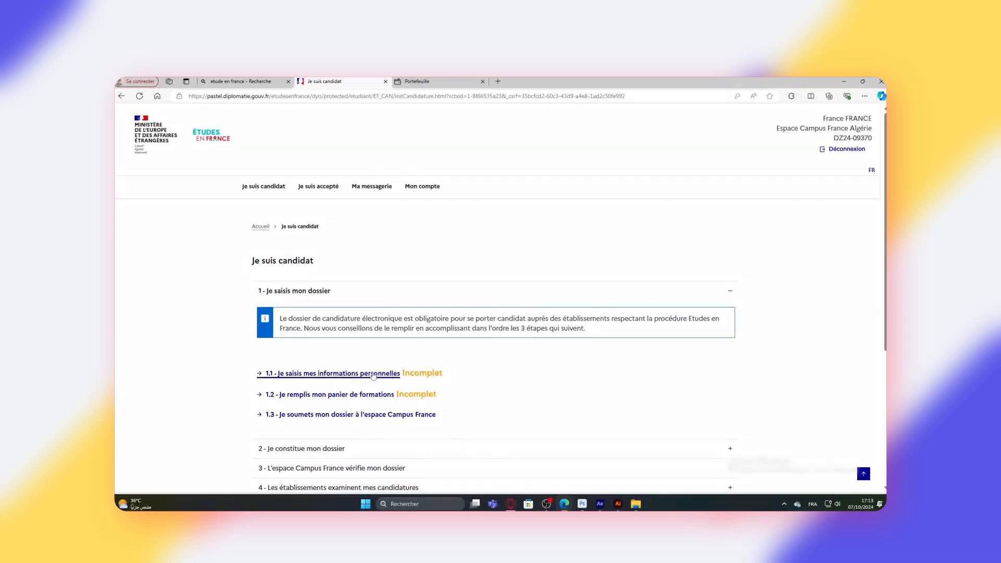
click(337, 377)
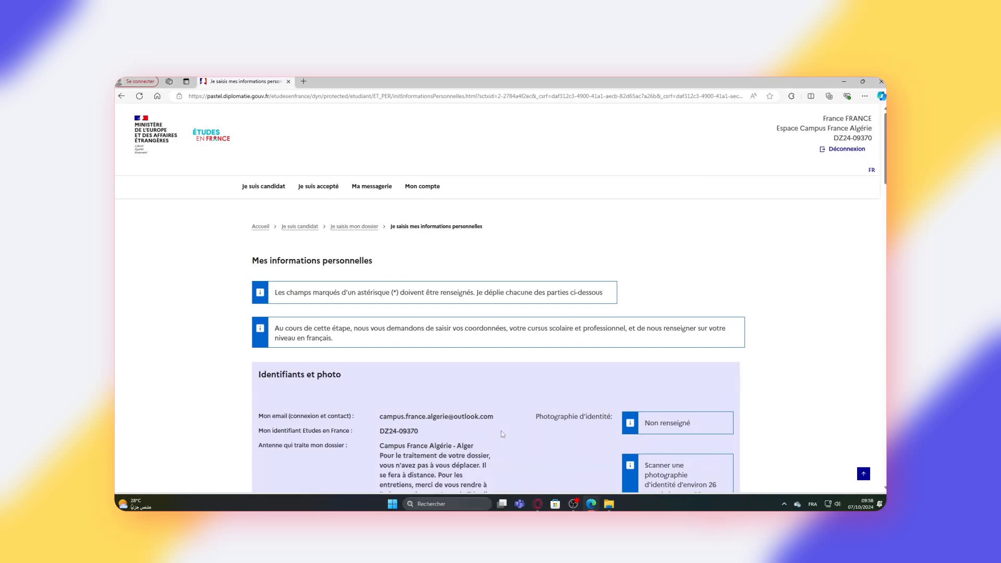
- Upload photo.jpg as the candidate's identity photo
scroll(573, 310, down, 4)
scroll(559, 302, up, 2)
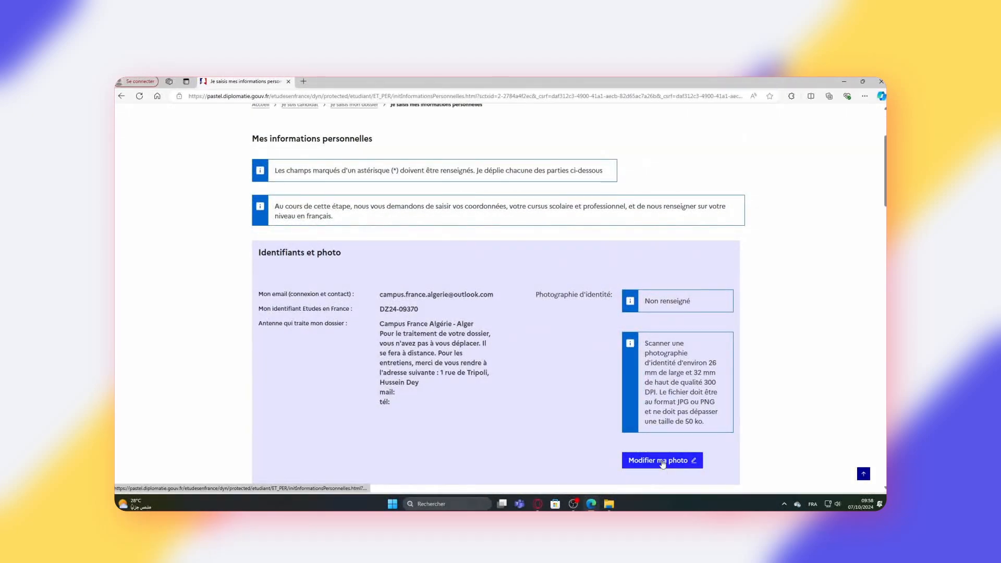
click(663, 461)
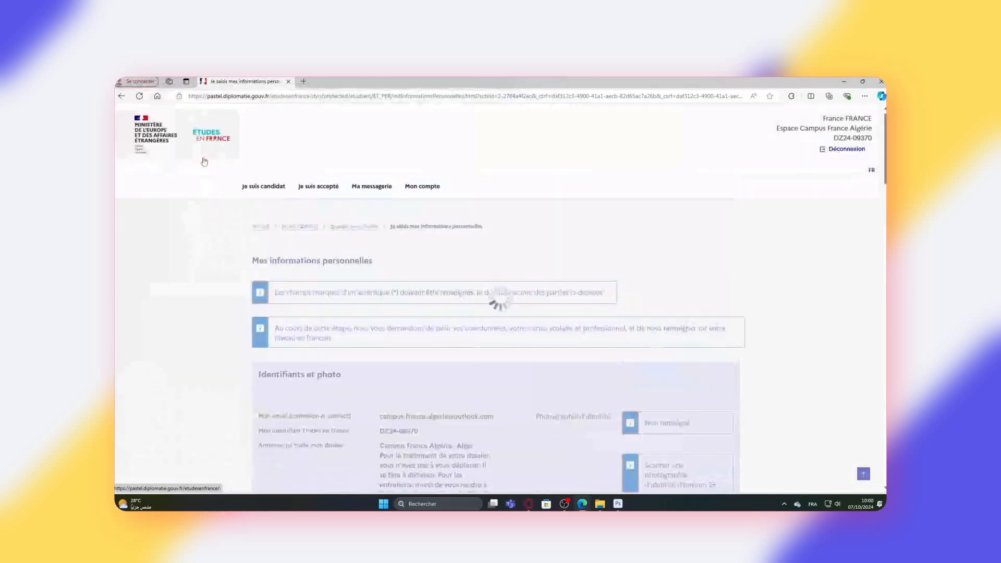
- Attach passport.jpg as the identity justificatif under Identité
scroll(187, 244, down, 9)
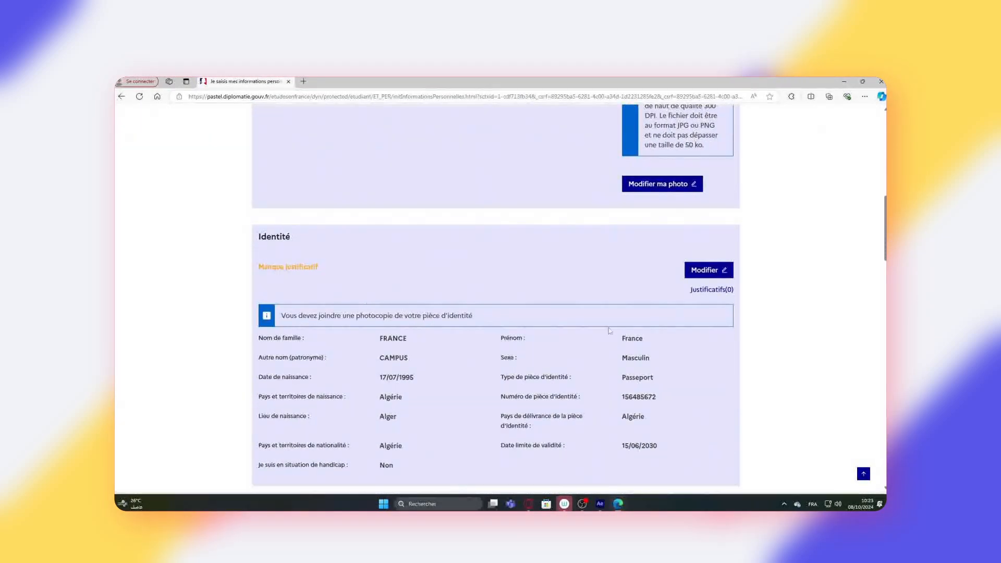
click(712, 290)
click(547, 340)
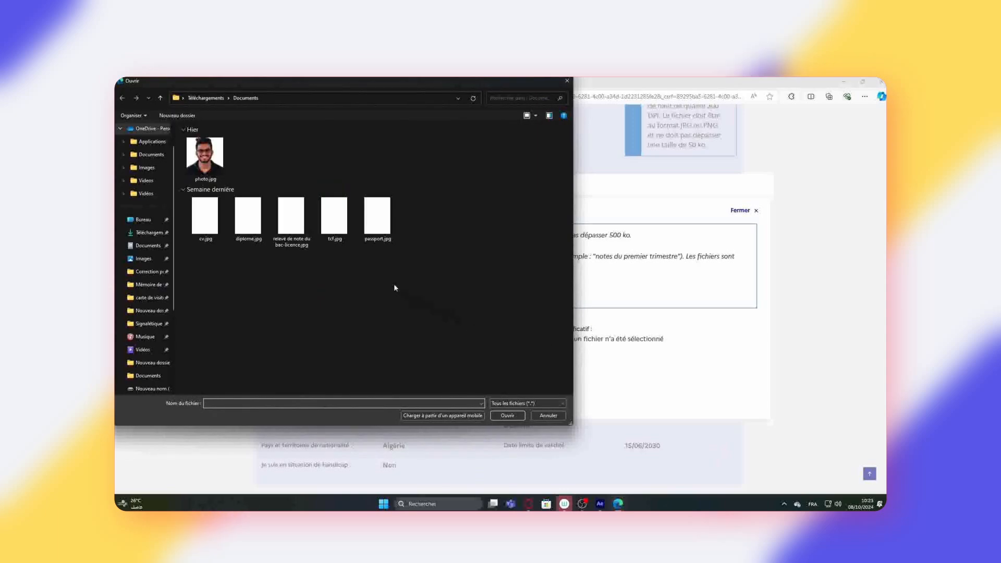
double_click(377, 215)
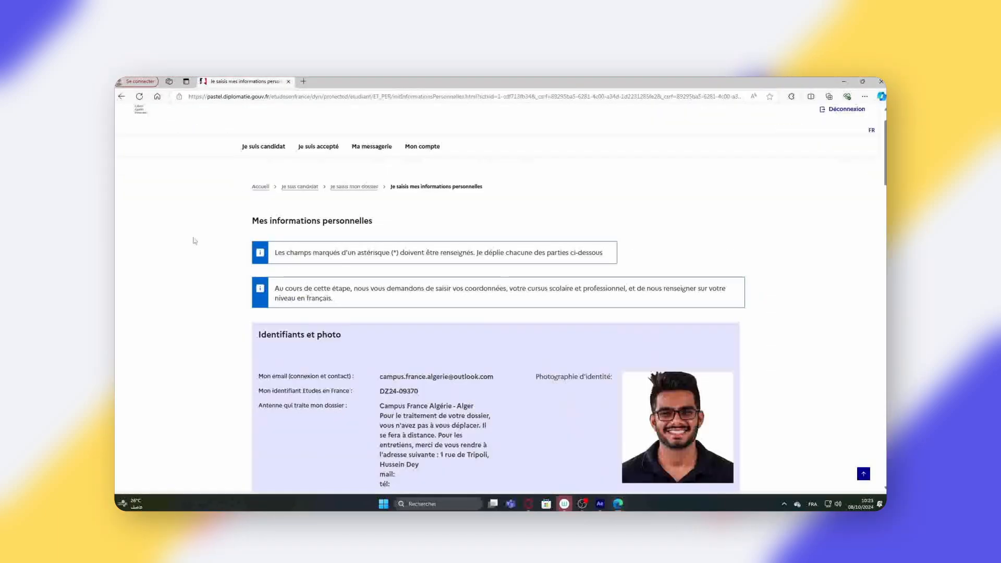
scroll(501, 292, down, 5)
- Fill the Coordonnées address as Alger, postal code 16000, with region and city Alger
click(707, 412)
click(325, 251)
text(Alger)
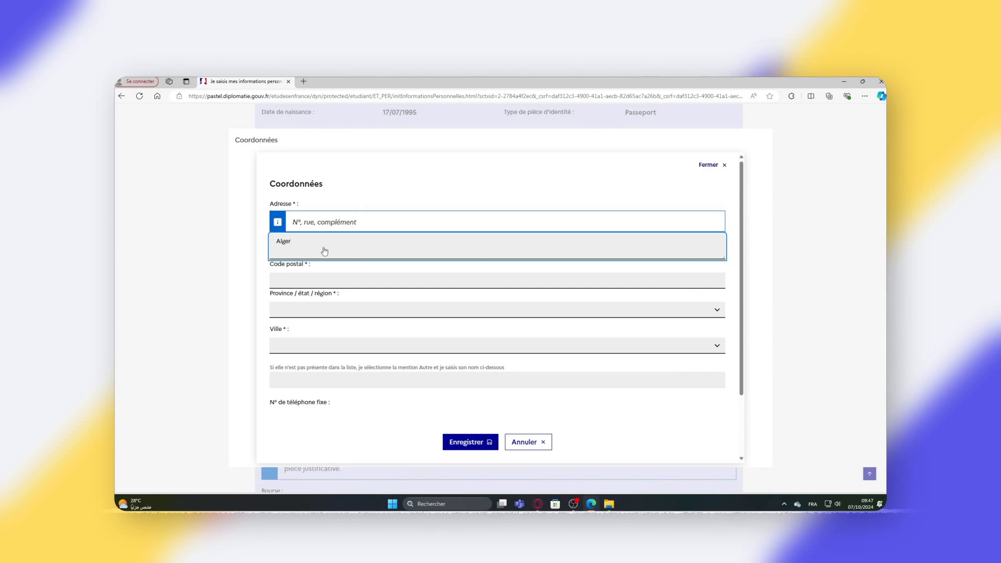
key(Tab)
text(16000)
key(Tab)
text(alger)
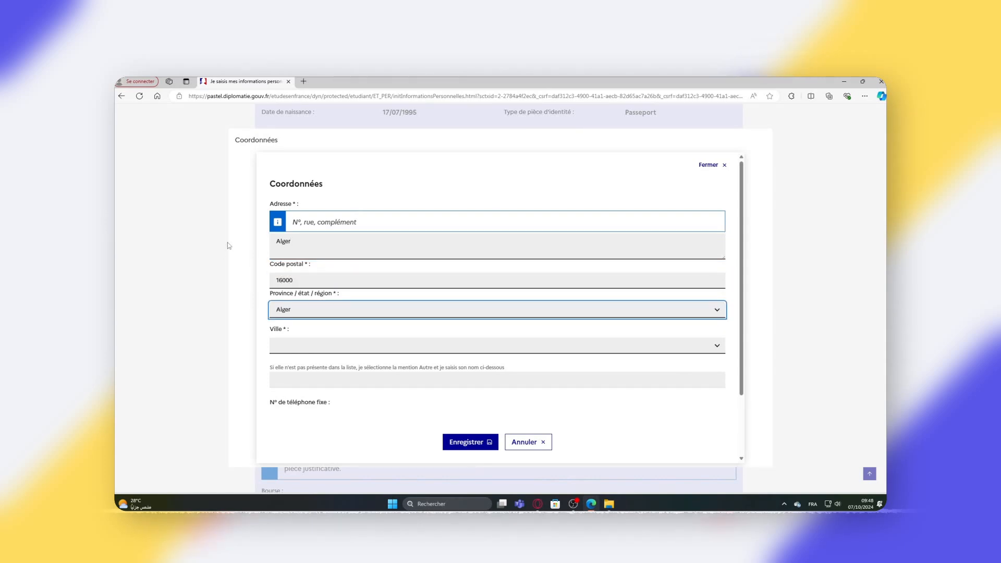
key(Tab)
key(alt+Down)
click(370, 142)
scroll(259, 351, down, 2)
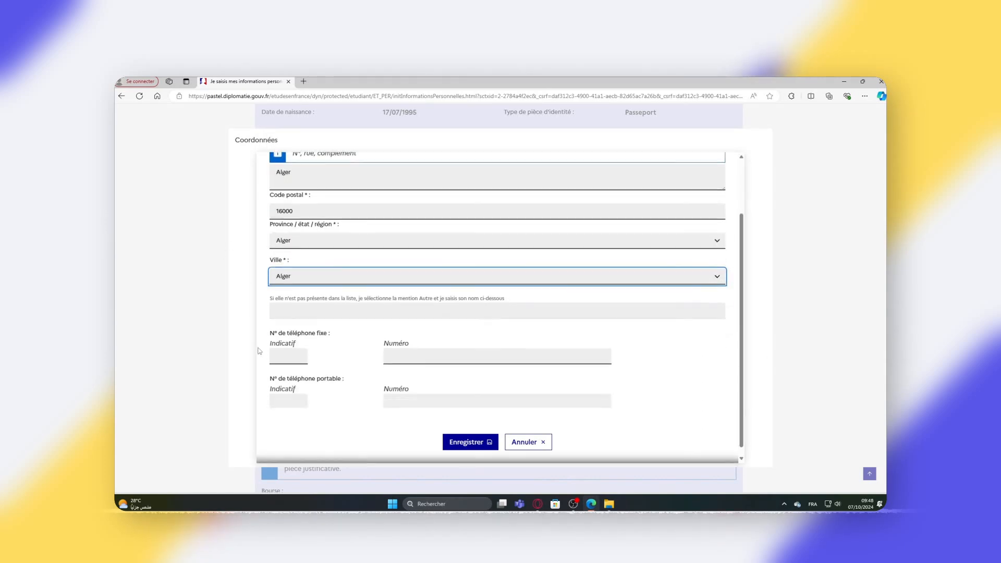
- Enter the landline and mobile numbers, both with country code 213, and save the contact details
click(292, 348)
click(289, 374)
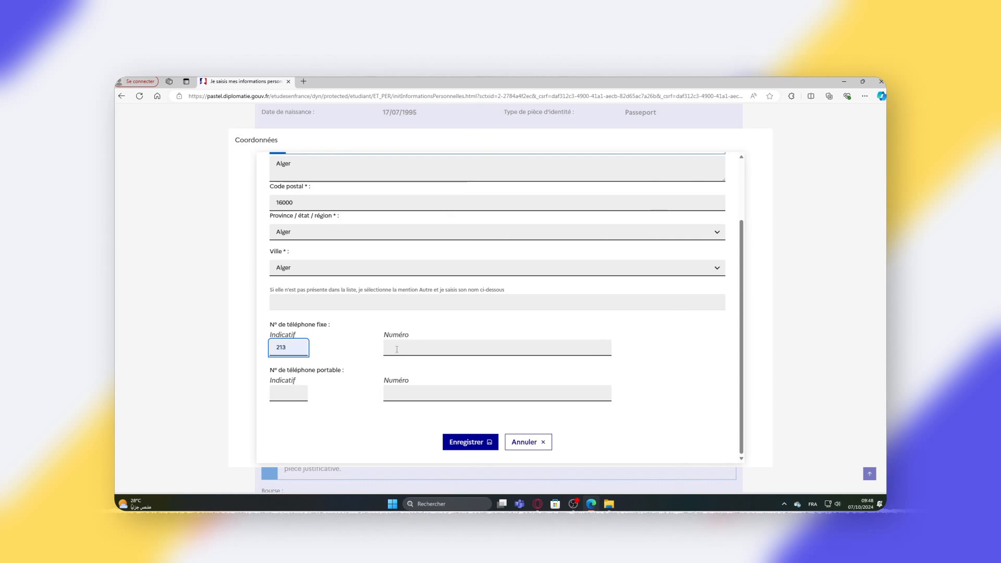
key(Tab)
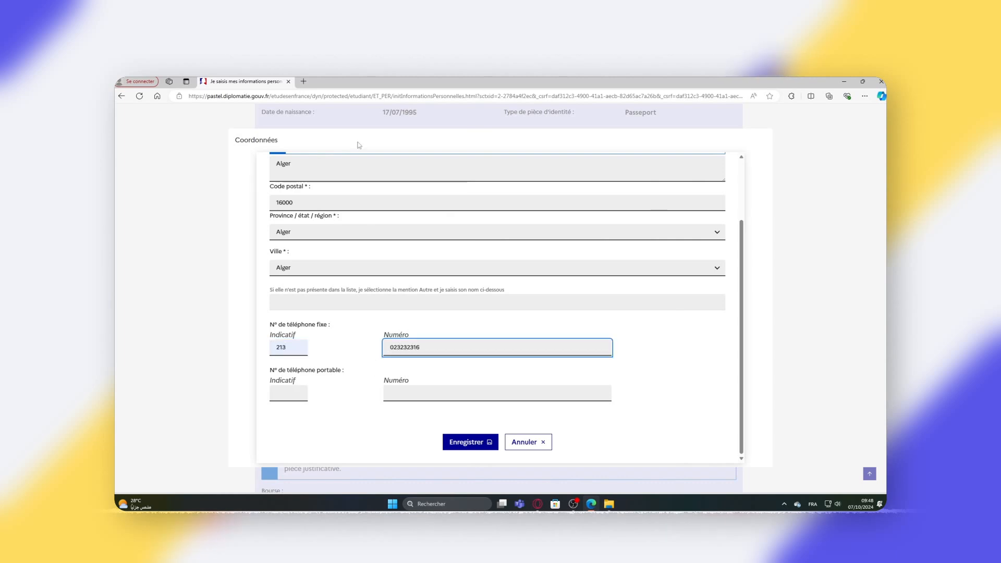
click(286, 394)
click(286, 422)
click(395, 389)
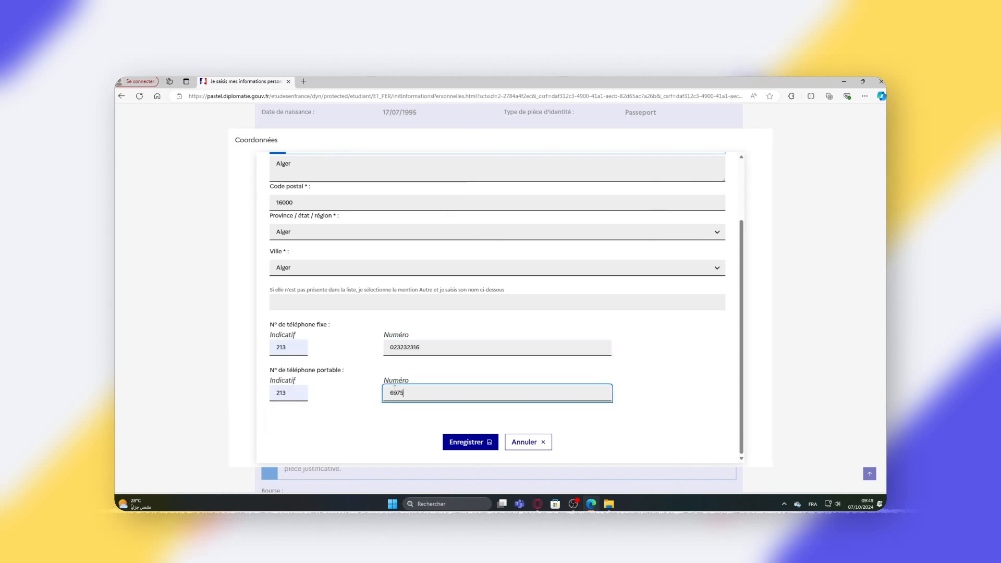
click(462, 443)
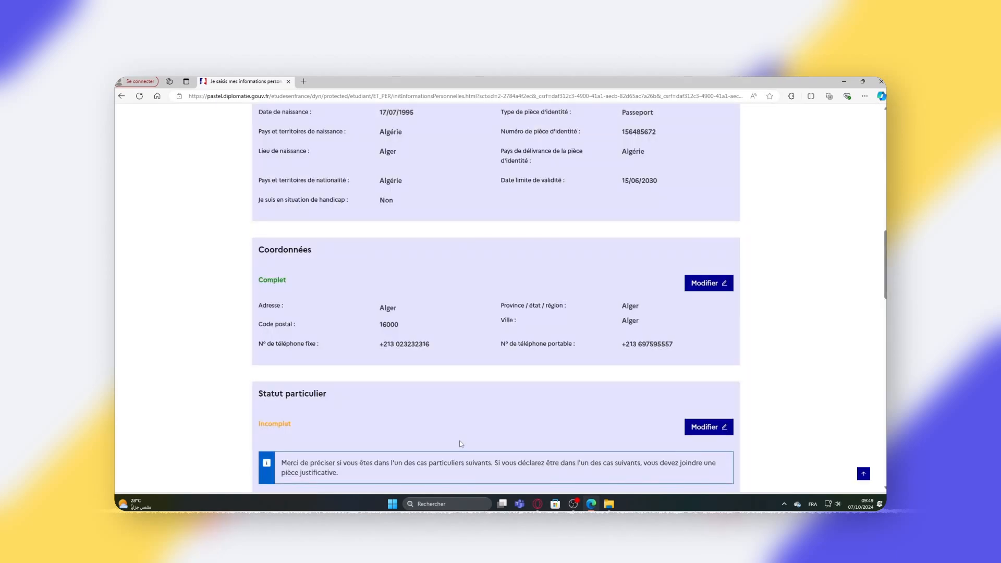
- In Statut particulier, tick 'Je ne suis dans aucun des cas mentionnés ci-dessus' and save
scroll(568, 402, down, 3)
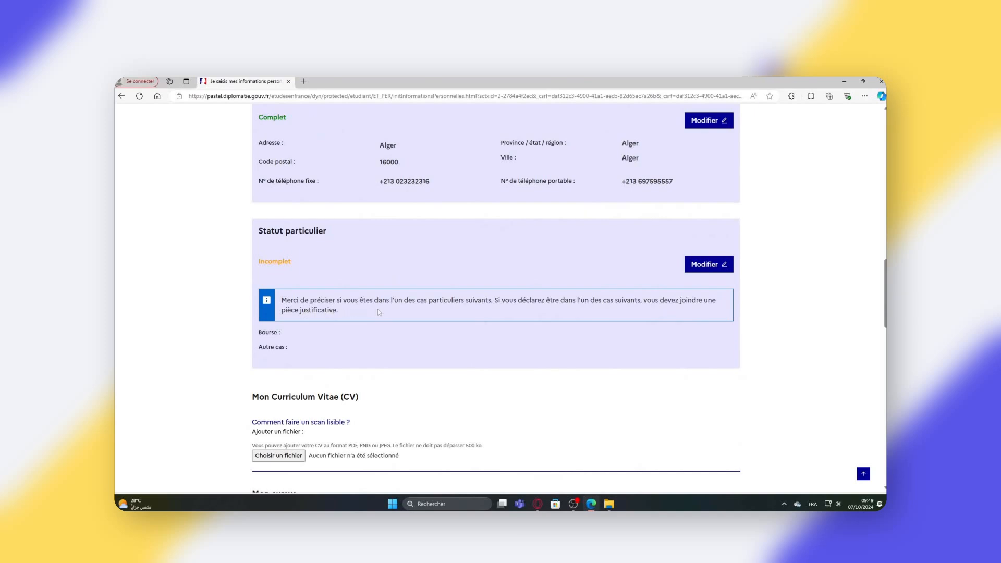
click(725, 273)
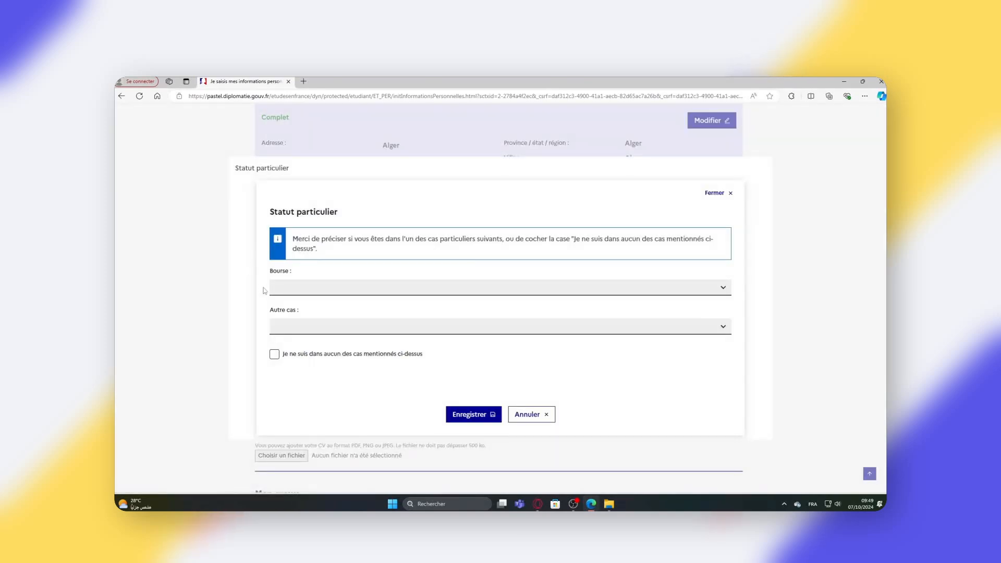
click(717, 294)
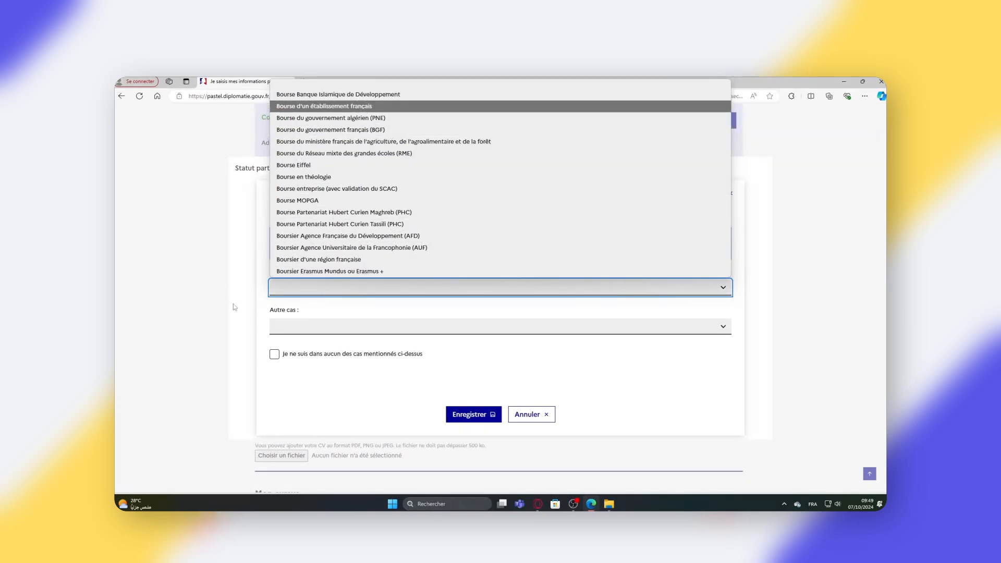
click(722, 328)
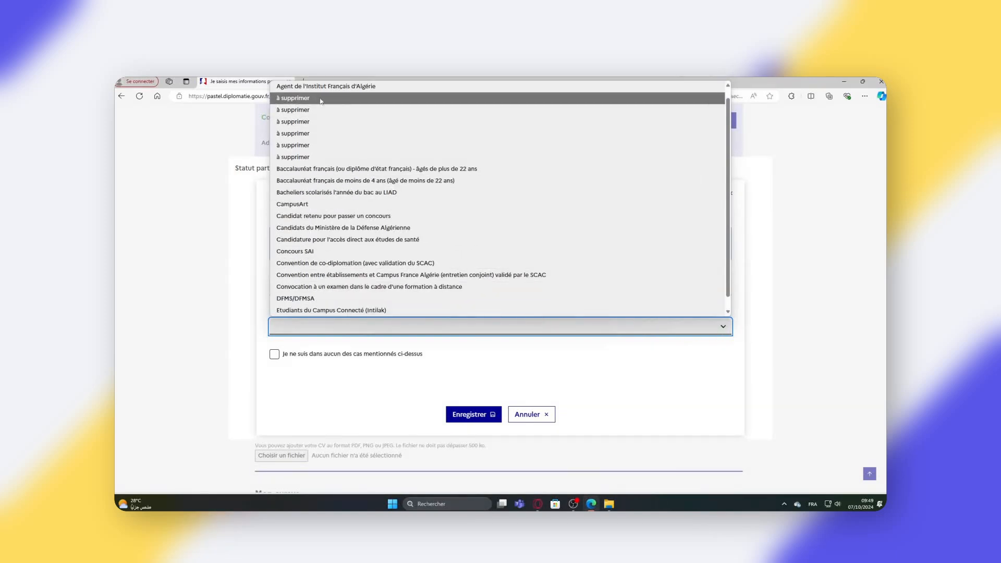
click(311, 382)
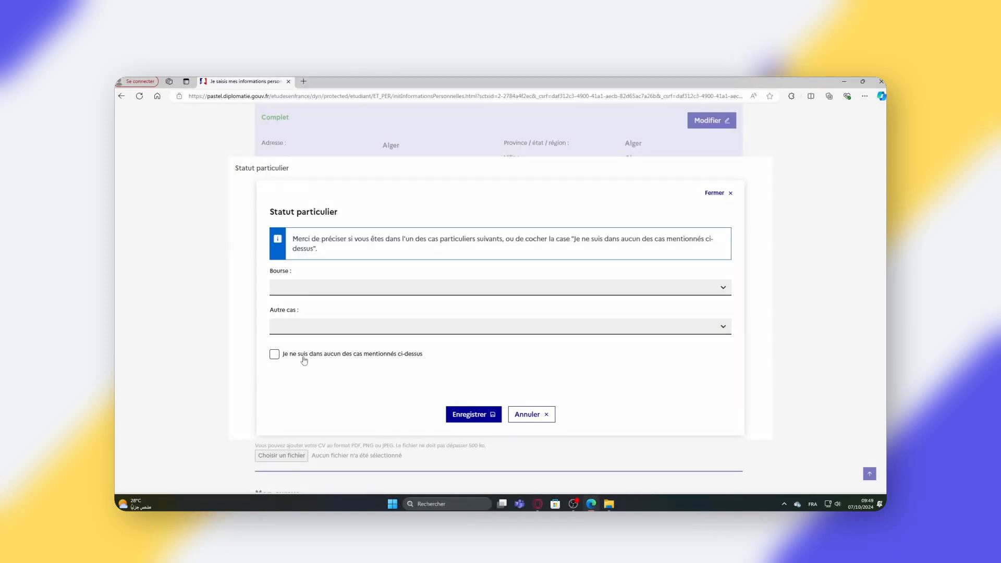
click(275, 355)
click(485, 416)
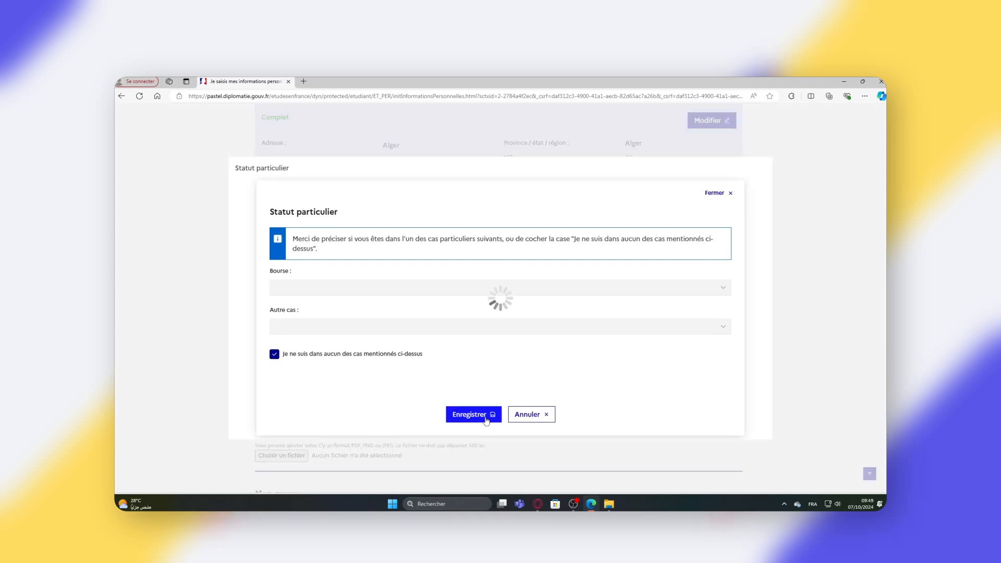
scroll(527, 353, down, 3)
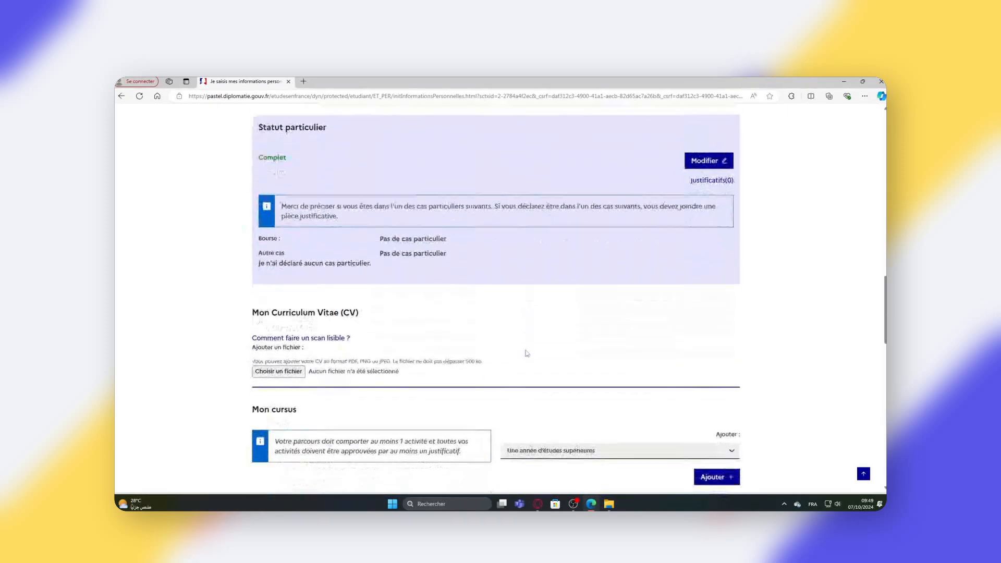
- Upload cv.jpg as the Curriculum Vitae
scroll(538, 343, down, 4)
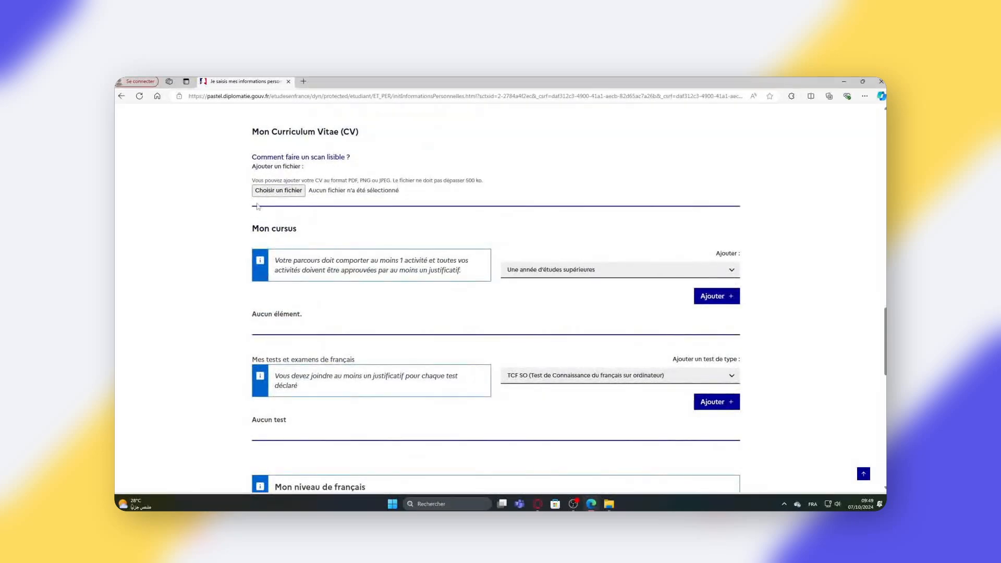
click(277, 191)
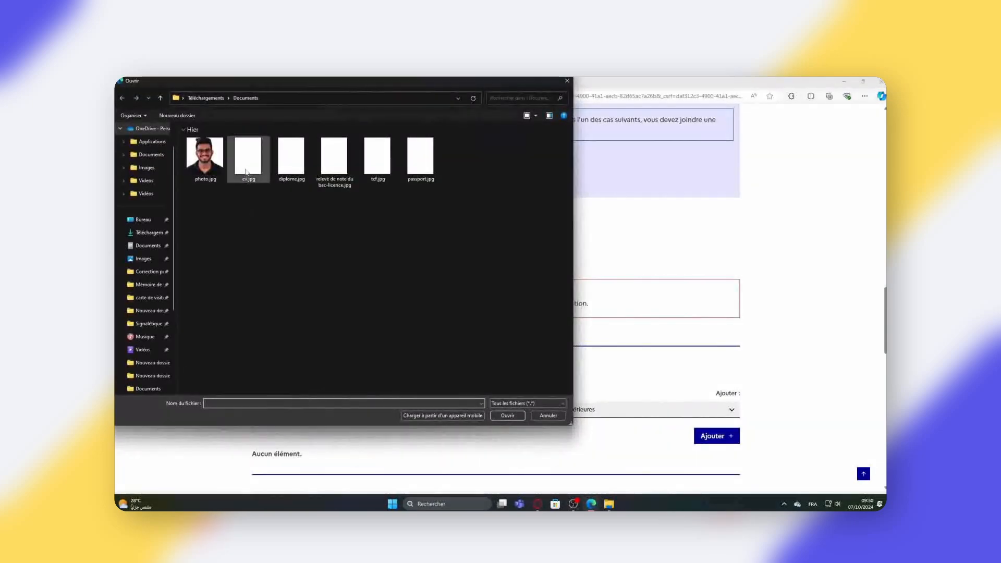
click(246, 172)
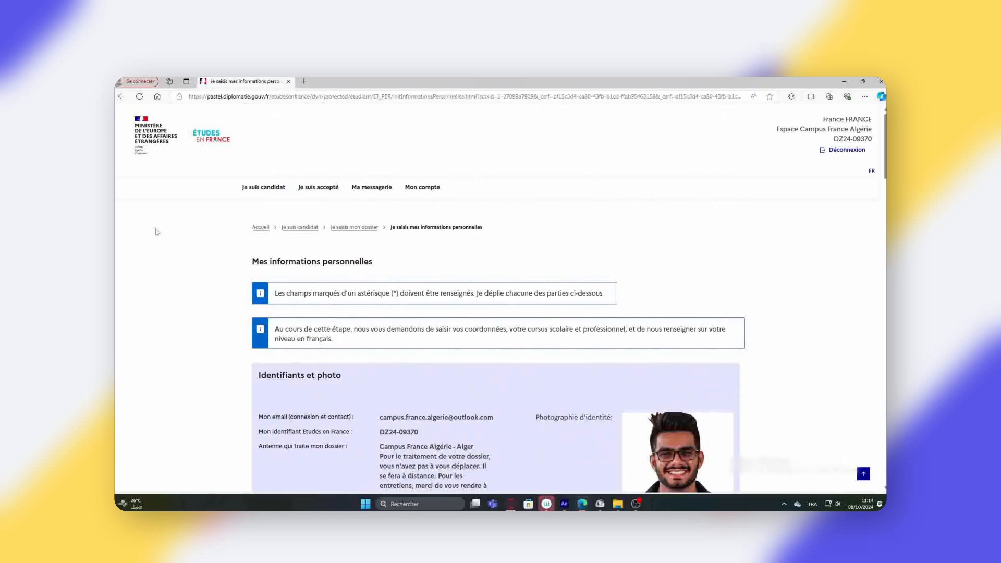
- Scroll down to Mon cursus and show the activity types that can be added
scroll(157, 232, down, 15)
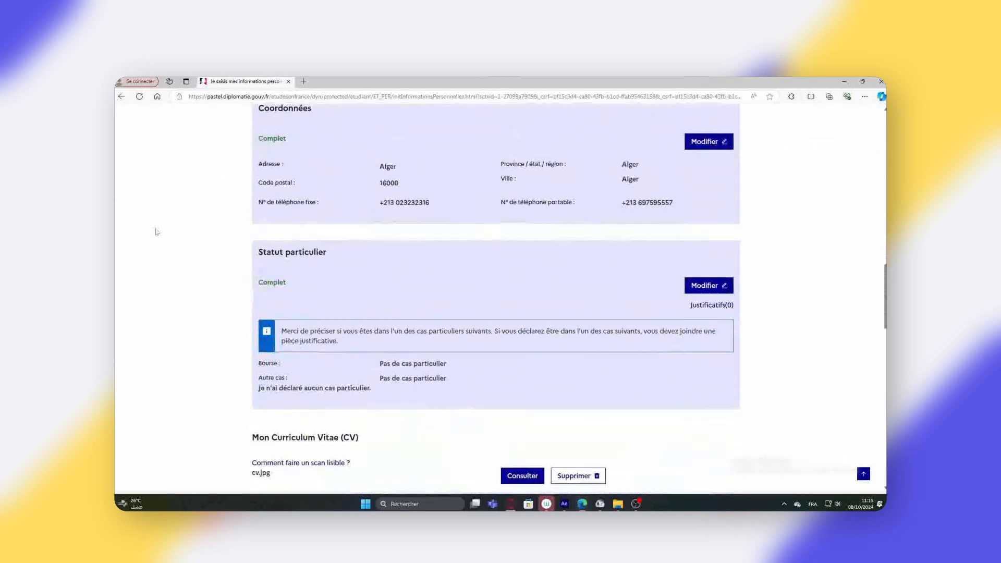
scroll(156, 232, down, 5)
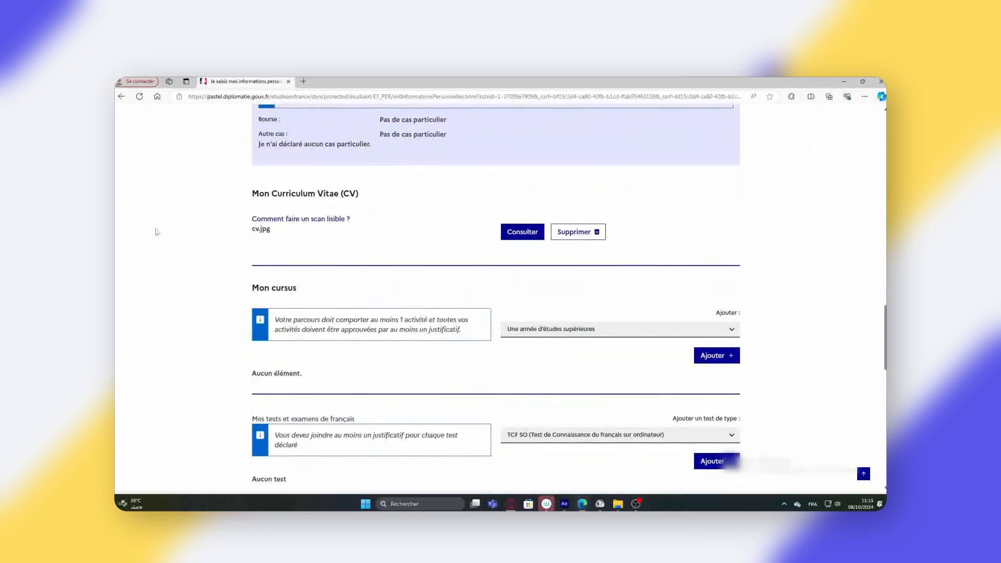
scroll(157, 232, down, 2)
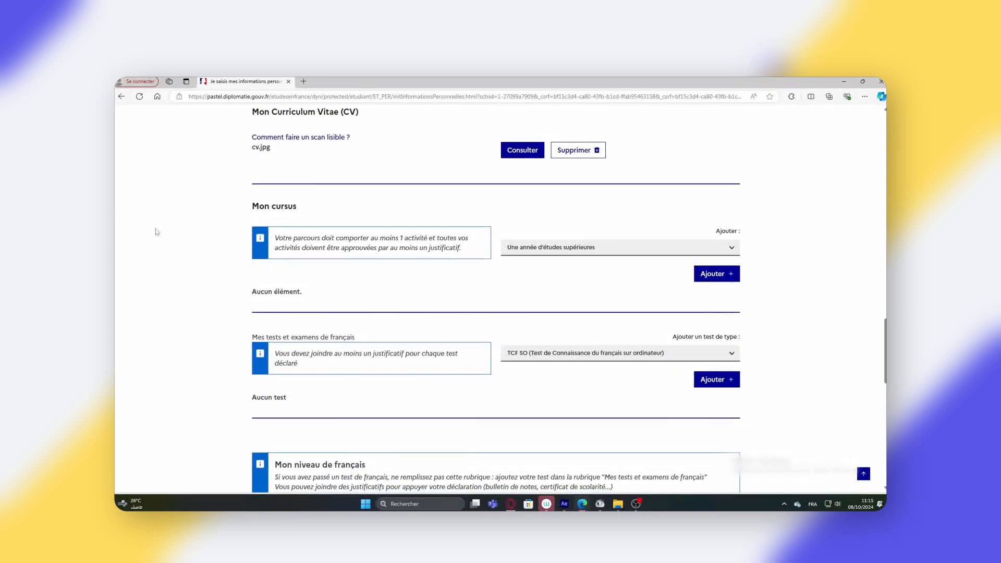
scroll(156, 232, down, 2)
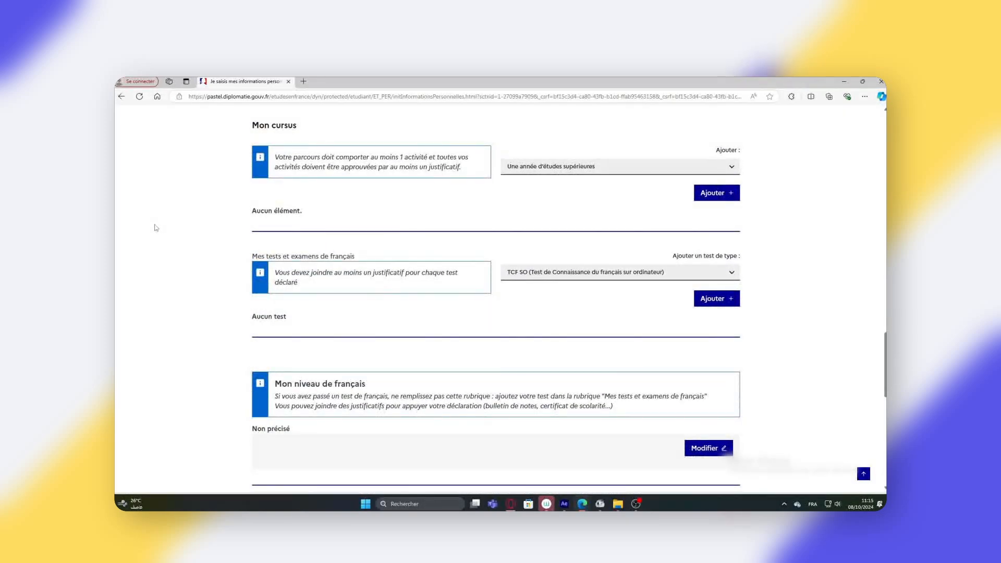
click(729, 165)
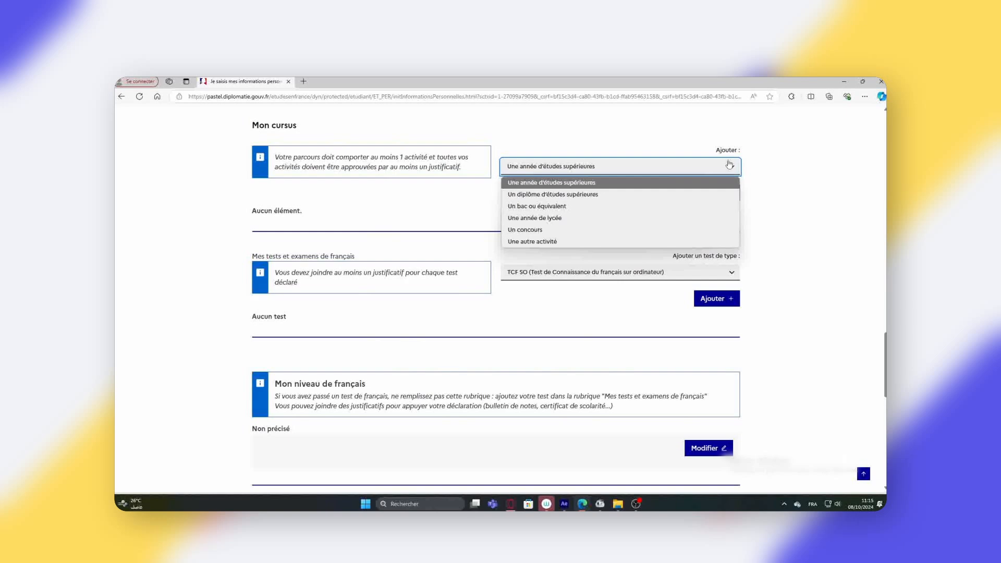
- Start a 'Un bac ou équivalent' entry for 2022 in Alger province, town Draria
click(704, 204)
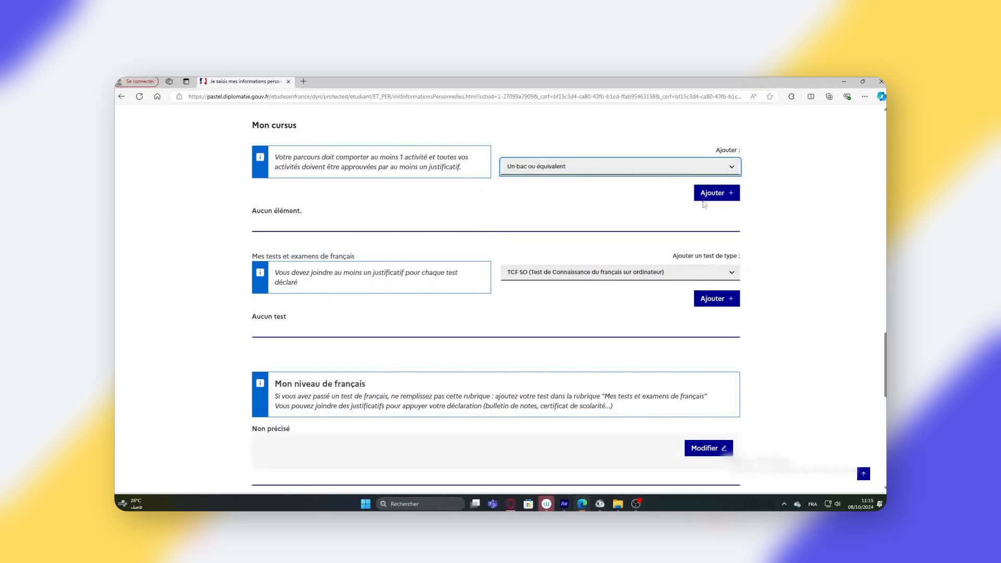
click(705, 197)
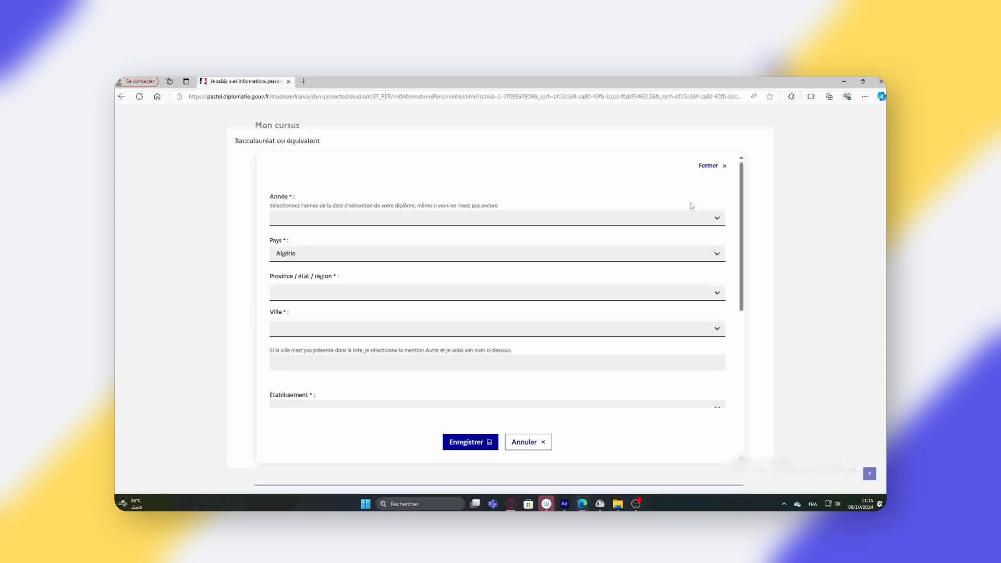
click(717, 218)
click(724, 214)
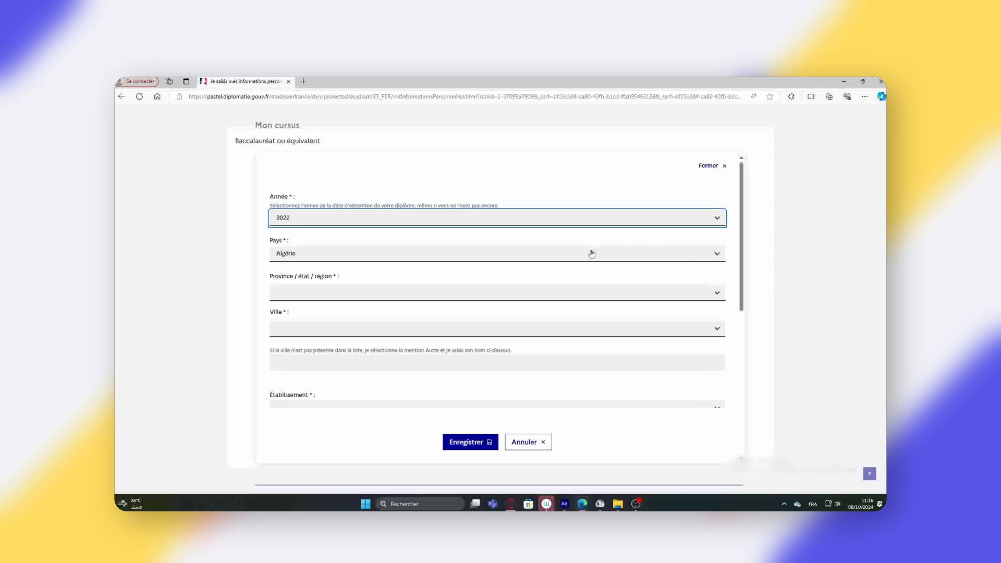
click(723, 297)
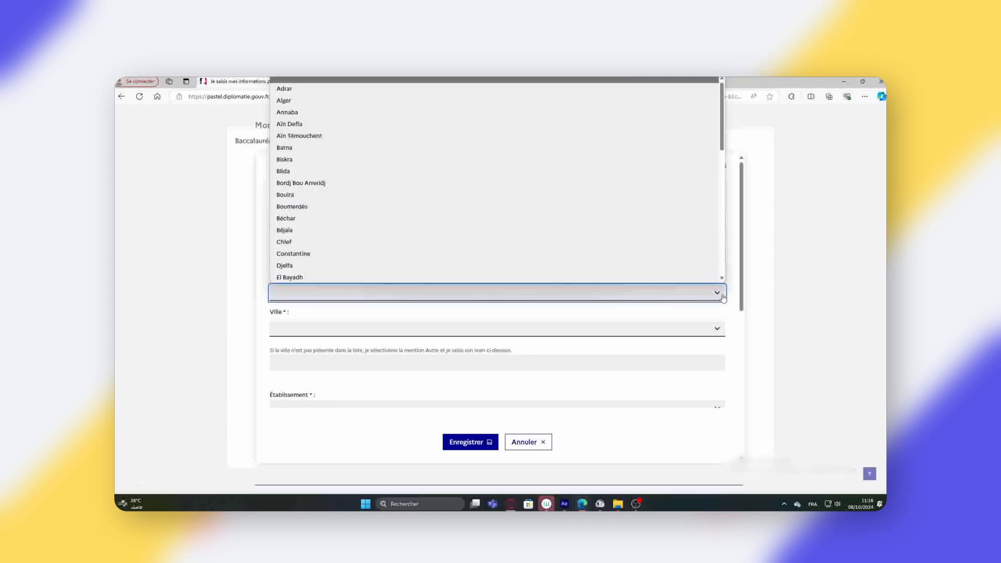
click(469, 101)
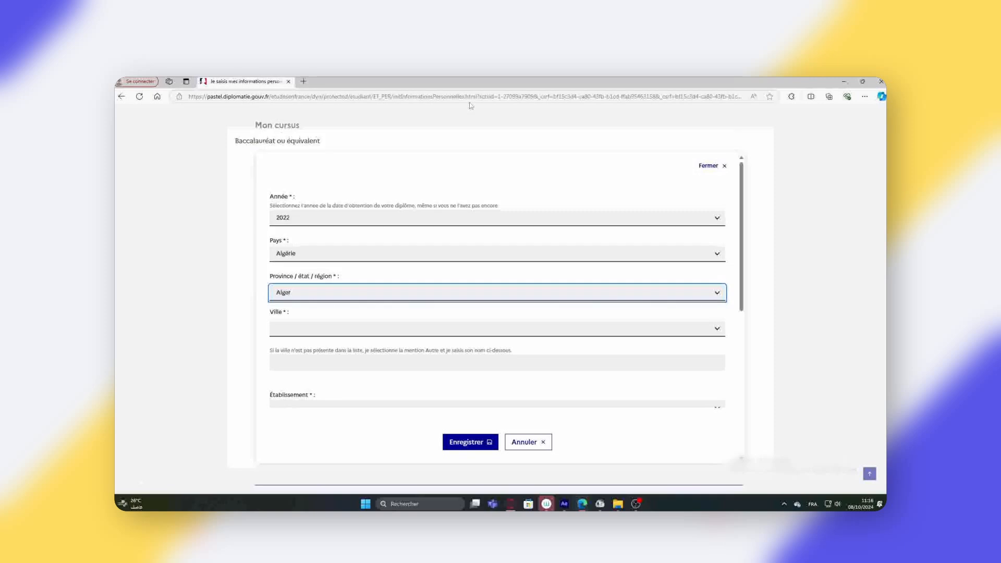
click(718, 331)
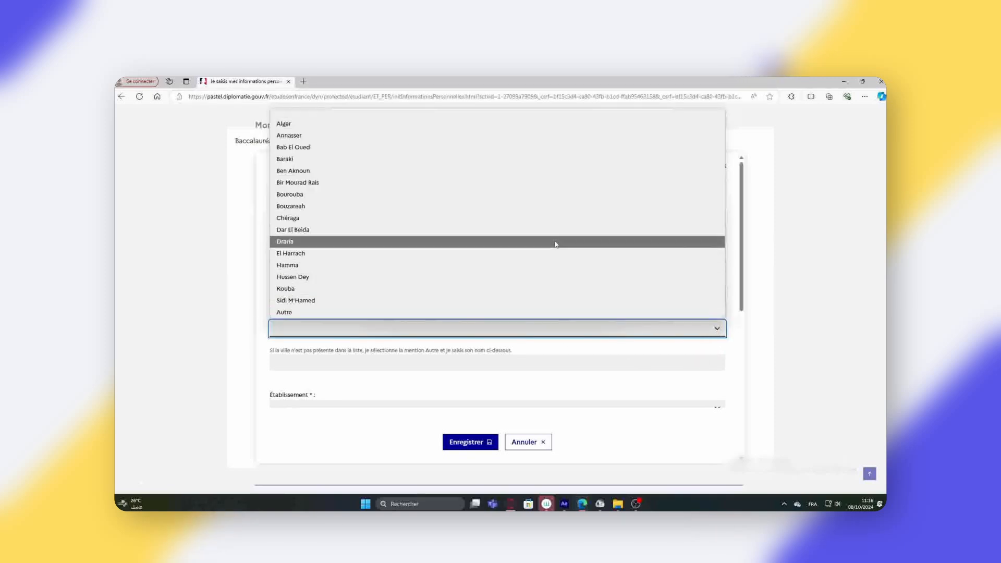
click(556, 245)
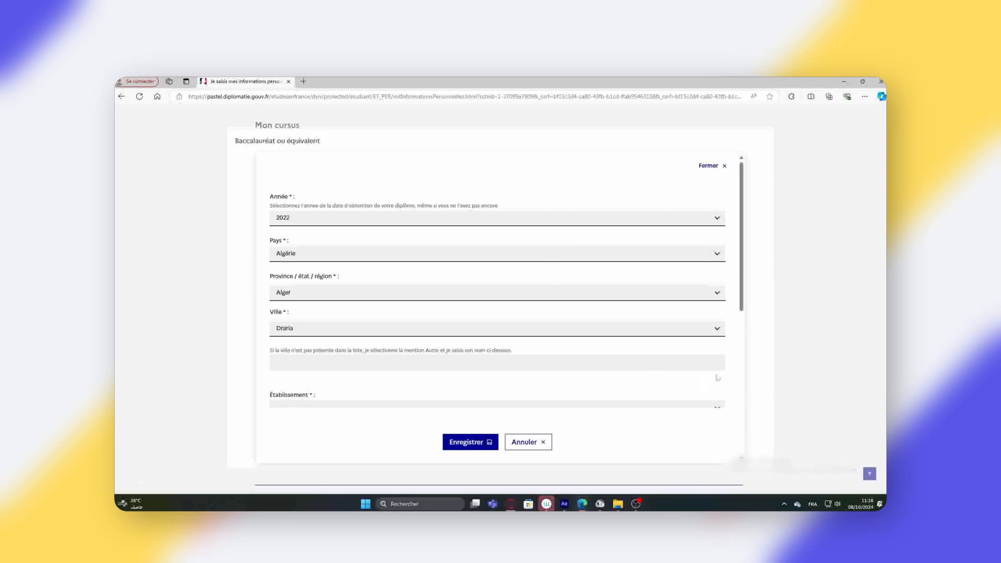
- Set the school to Autre, reselecting Alger and Draria, and name it Lycée Ali Boushaba
scroll(718, 378, down, 3)
click(717, 248)
click(666, 270)
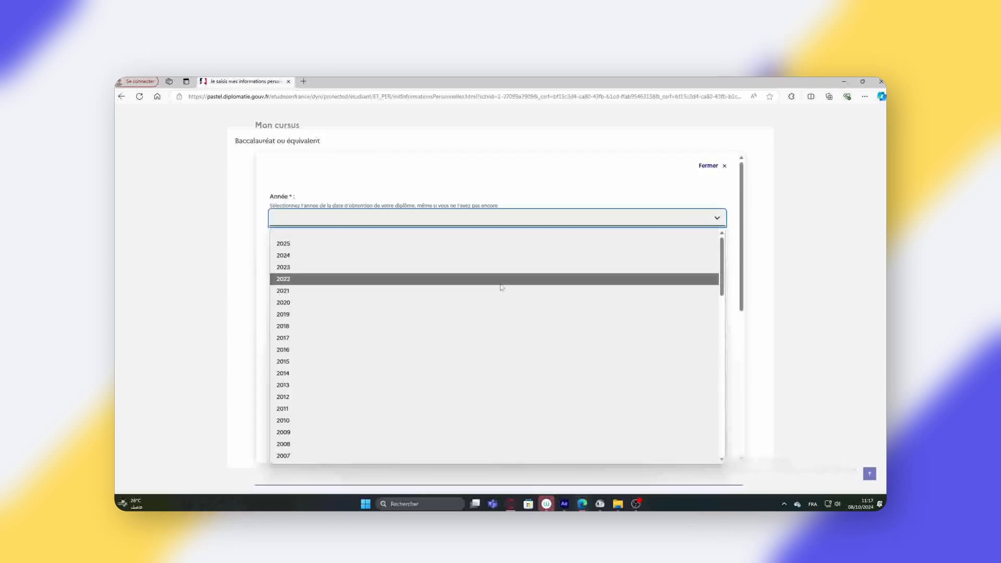
click(500, 282)
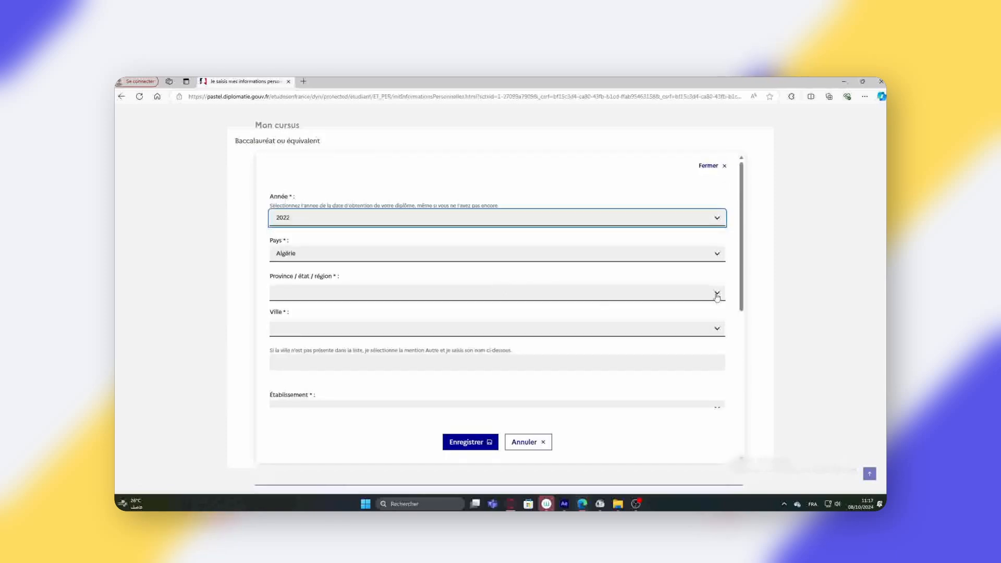
click(717, 292)
click(480, 102)
click(715, 329)
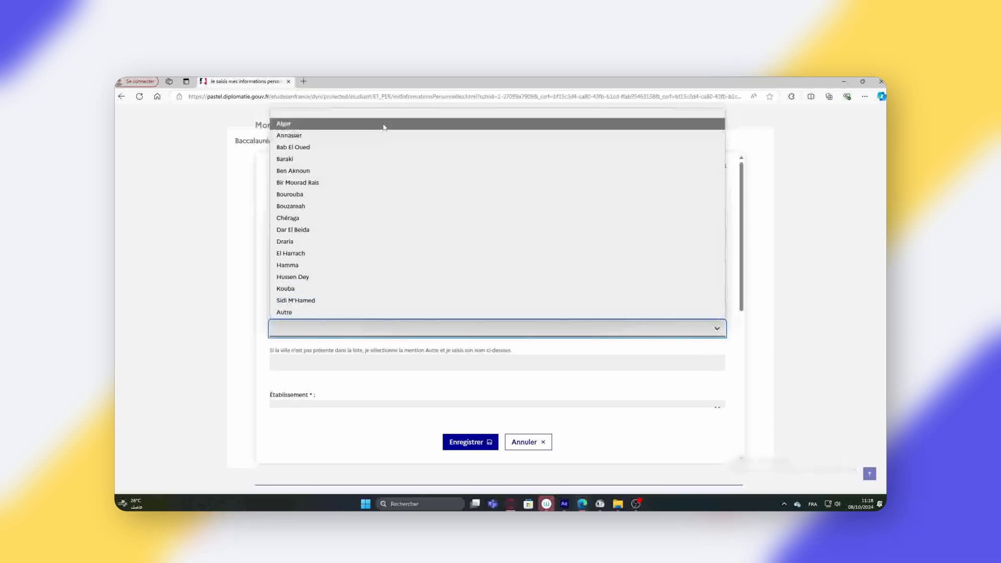
click(727, 340)
click(720, 331)
click(385, 249)
scroll(301, 346, down, 4)
click(715, 247)
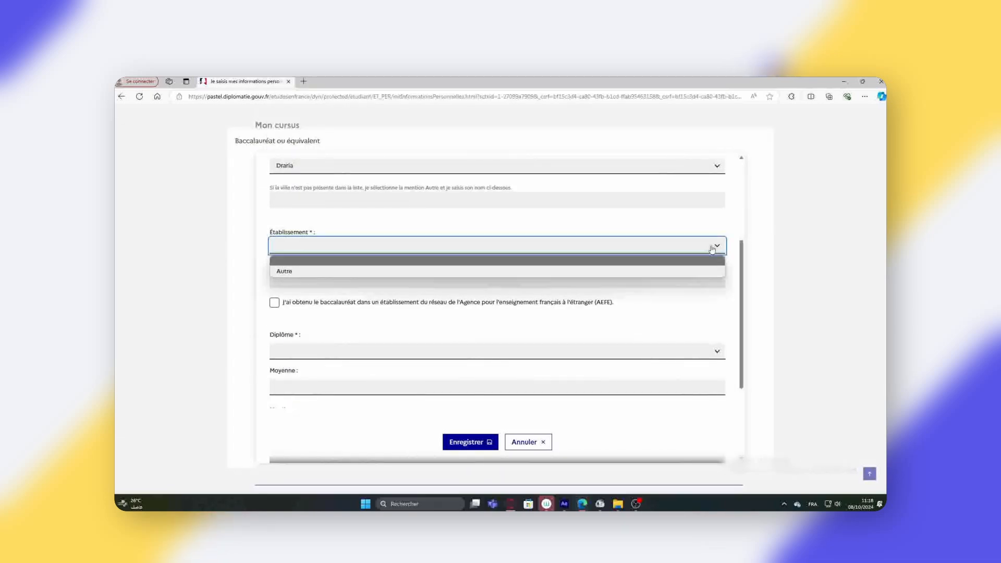
click(452, 272)
click(280, 280)
text(Lycée)
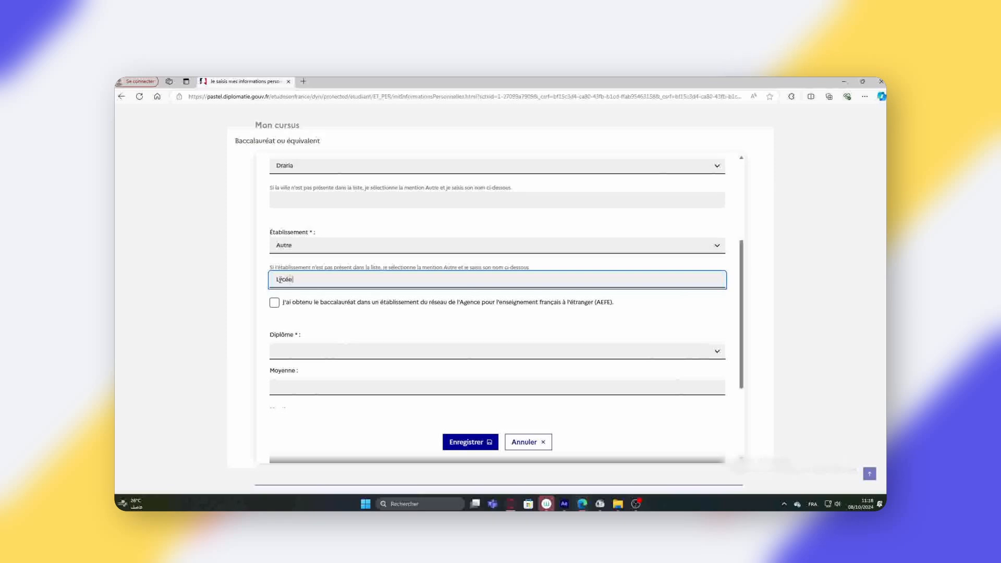
text( Ali Boushaba)
- Choose the Sciences de la Nature et de la Vie bac, average 12,45, mention Assez bien, and save
click(720, 353)
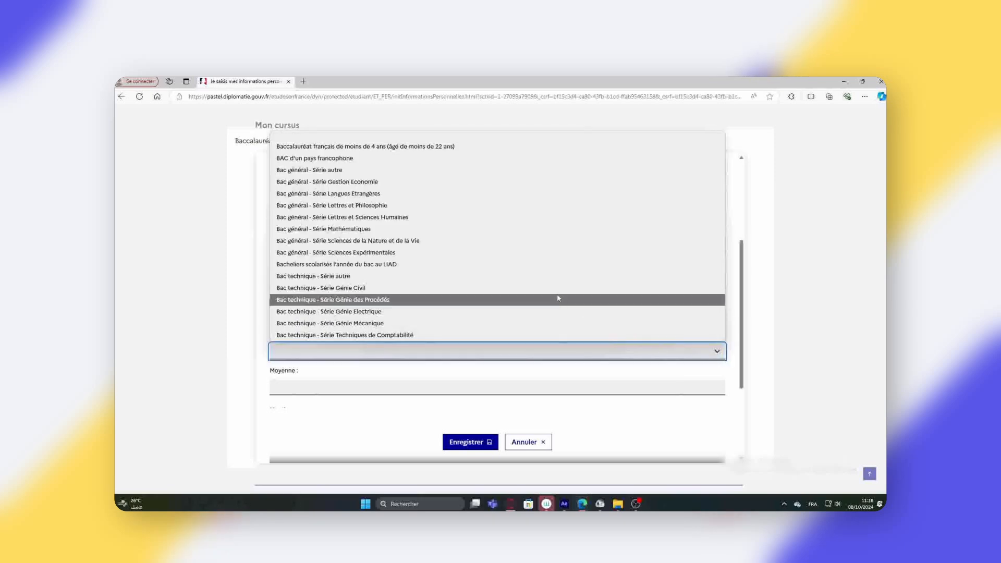
click(418, 240)
key(Tab)
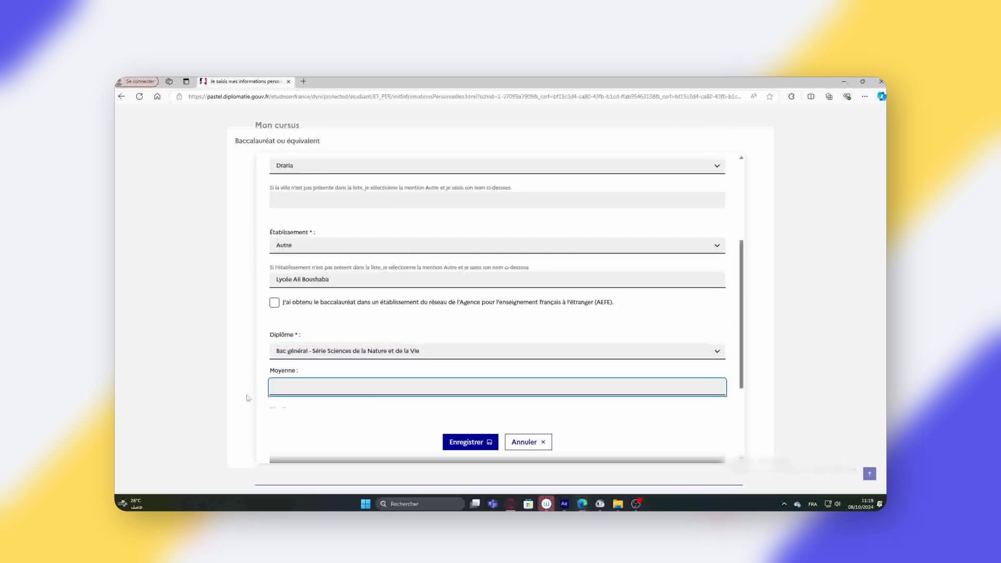
text(12,45)
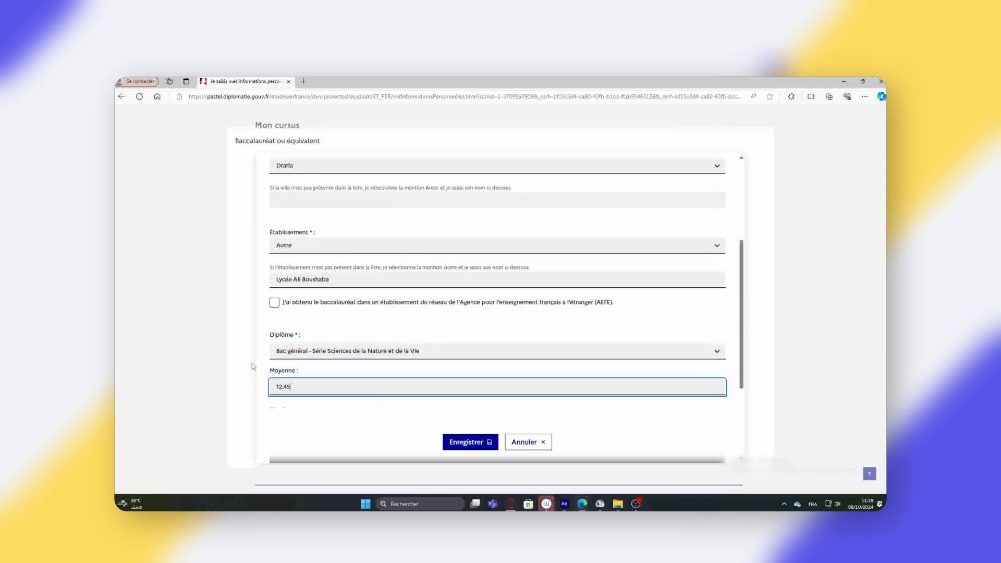
key(Tab)
click(691, 292)
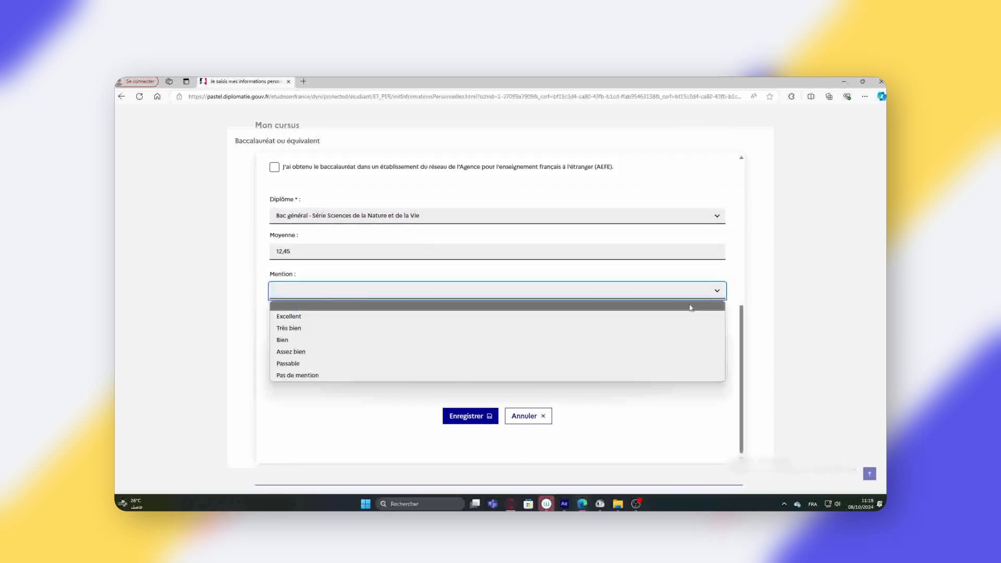
click(320, 352)
click(472, 416)
click(699, 265)
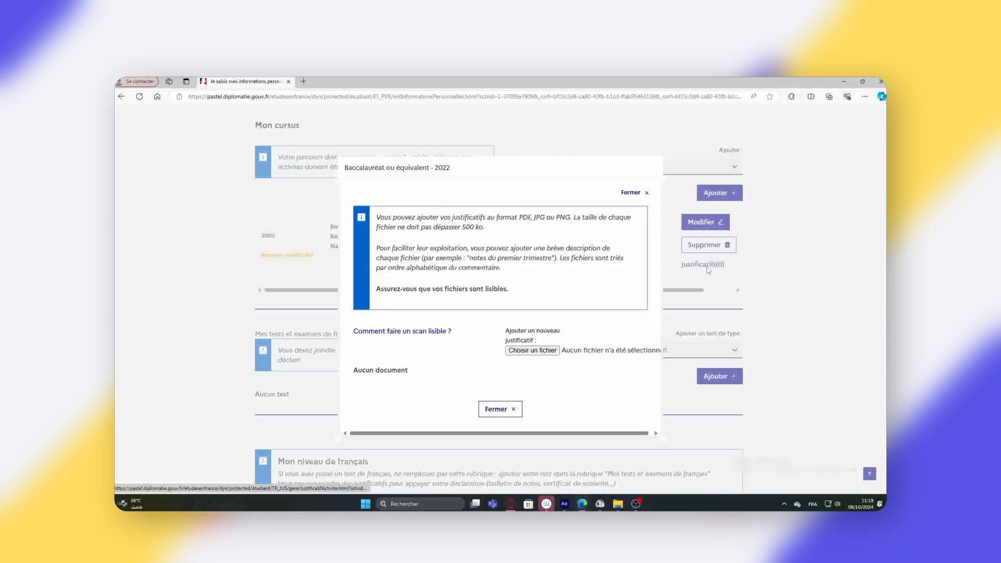
- Attach relevé de note du bac-licence.jpg to the bac entry, then start a new Année d'études supérieures entry
click(535, 349)
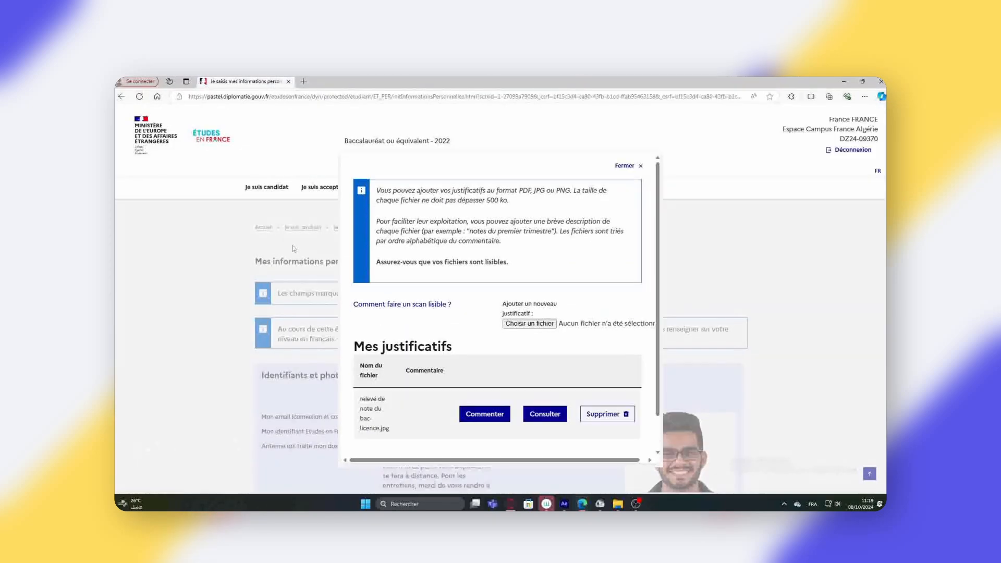
scroll(493, 417, down, 2)
click(495, 436)
scroll(219, 381, down, 8)
scroll(219, 380, down, 15)
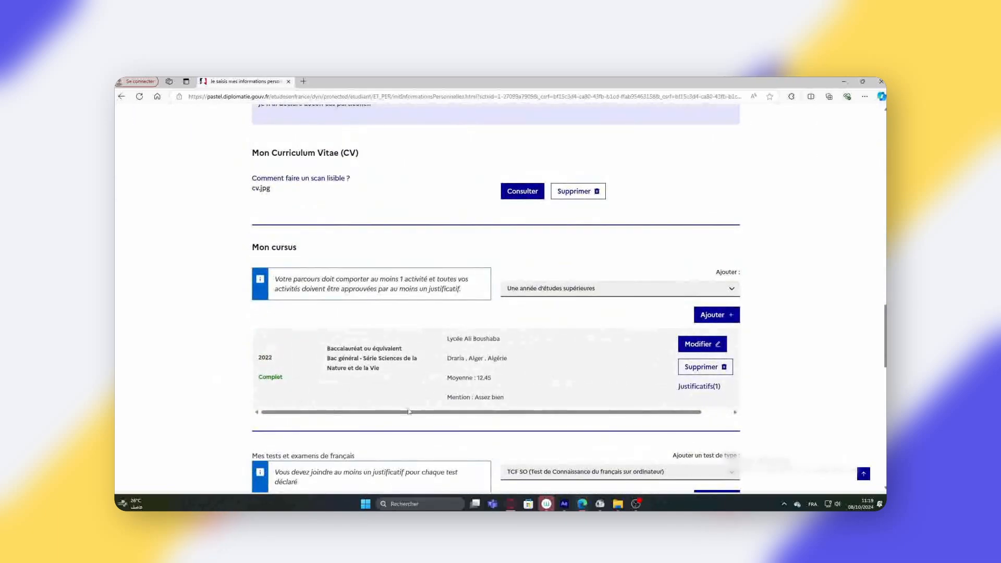
click(718, 318)
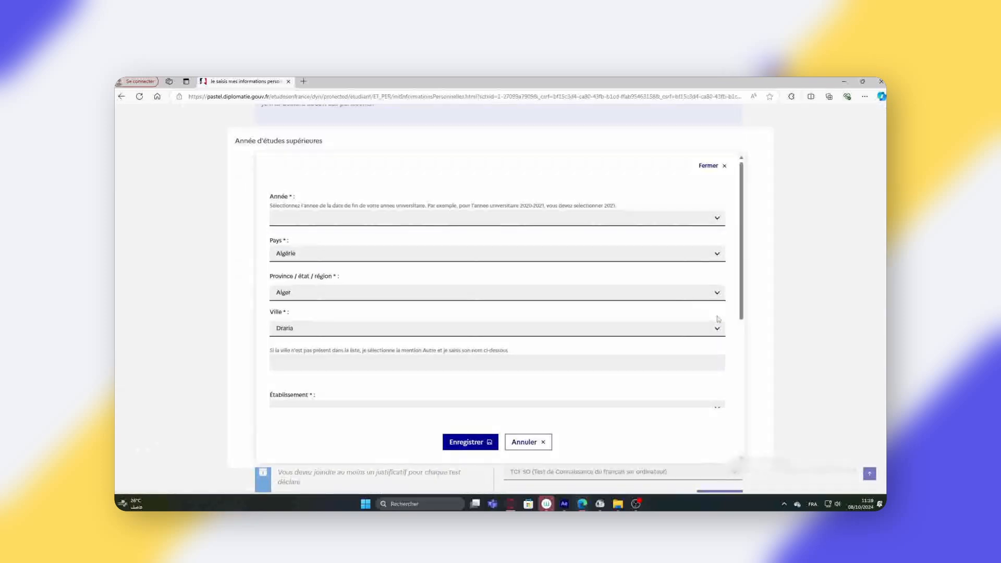
- Set the higher-studies year to 2025, in progress, at ESI in Alger
click(718, 218)
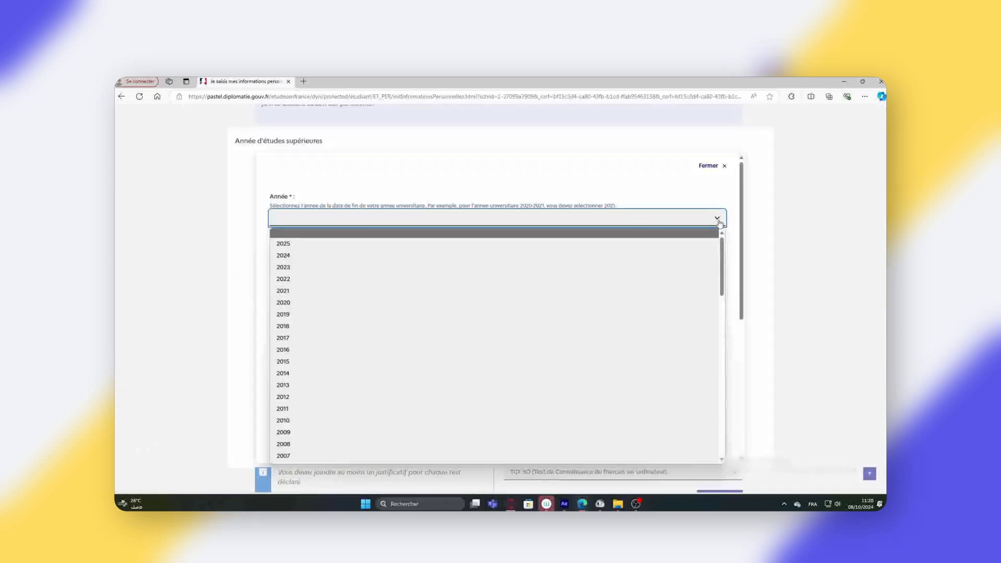
click(309, 248)
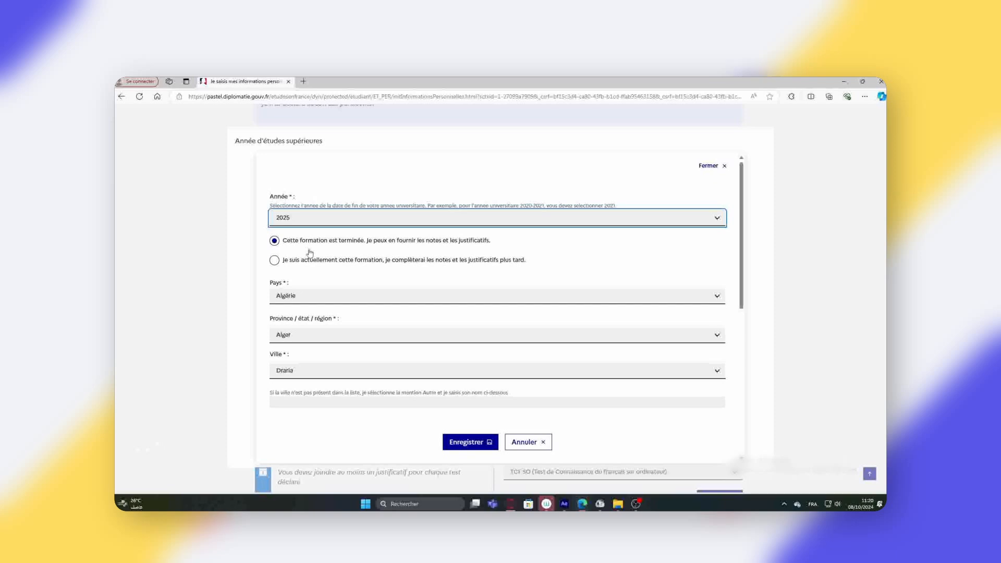
click(275, 261)
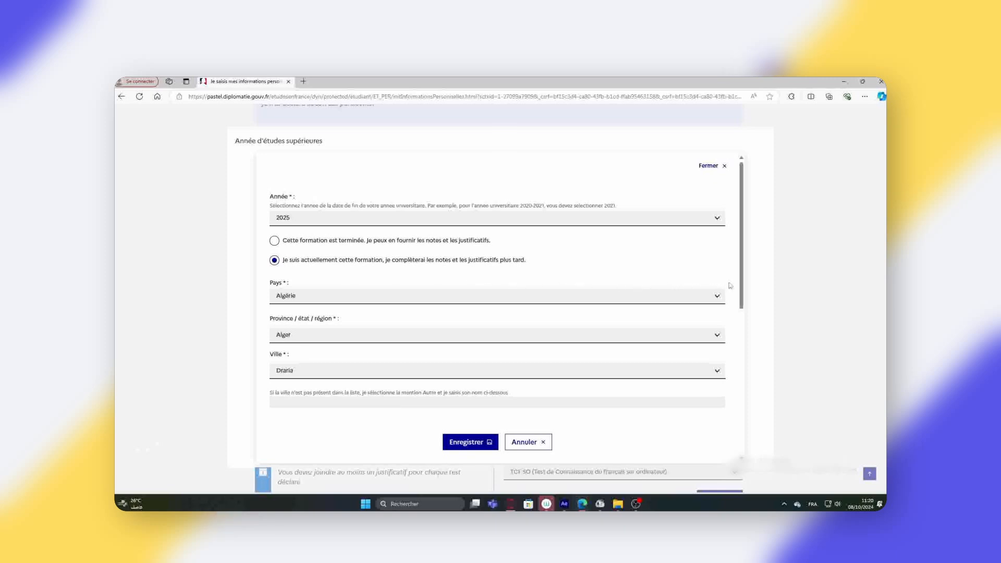
scroll(731, 285, down, 3)
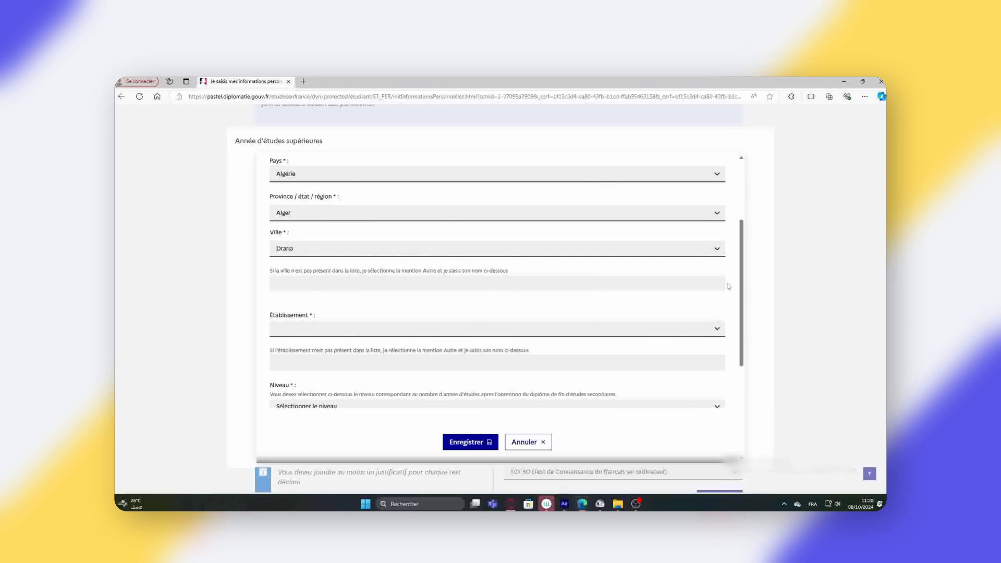
scroll(729, 286, down, 1)
click(719, 288)
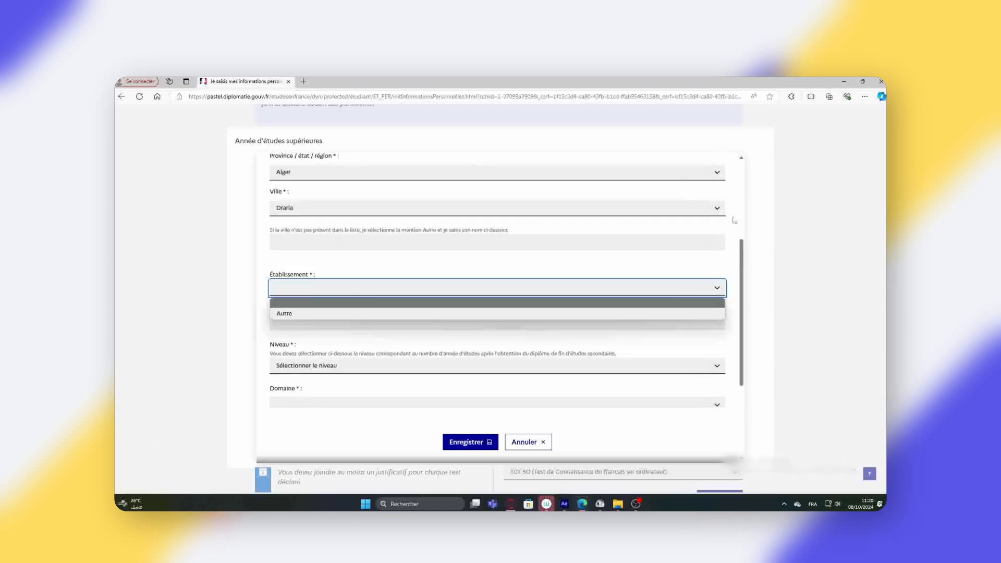
scroll(734, 220, up, 4)
scroll(710, 329, down, 1)
click(708, 330)
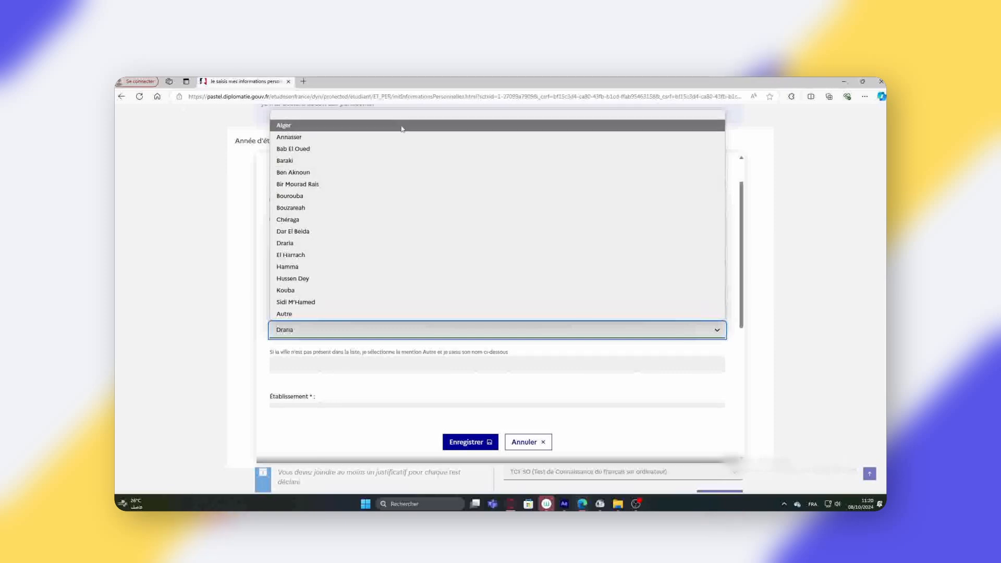
click(403, 125)
scroll(702, 320, down, 2)
click(705, 328)
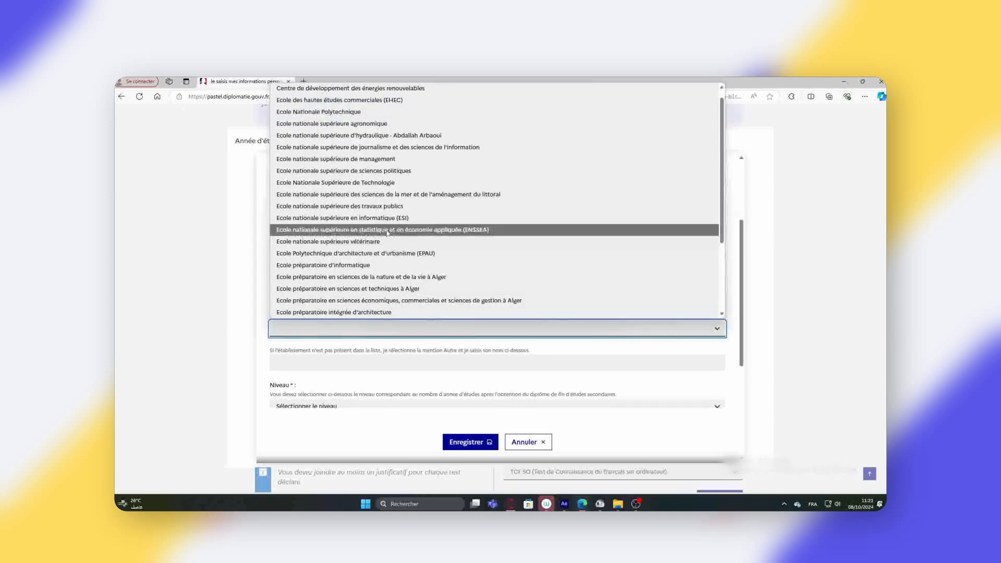
click(358, 228)
- Set level Bac +3, domain Informatique and average 13,18, then save the entry
scroll(704, 245, down, 3)
click(713, 243)
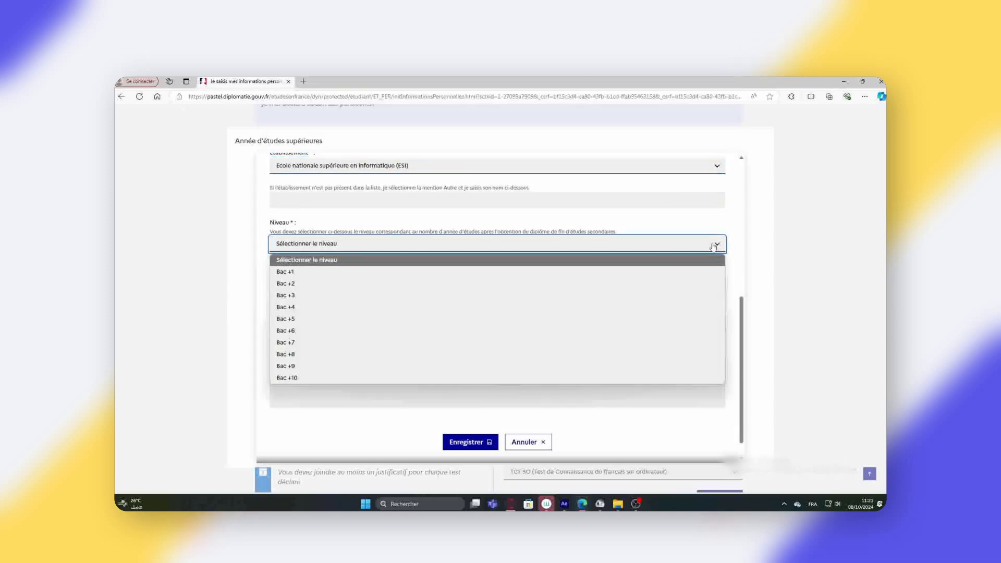
click(663, 296)
click(715, 283)
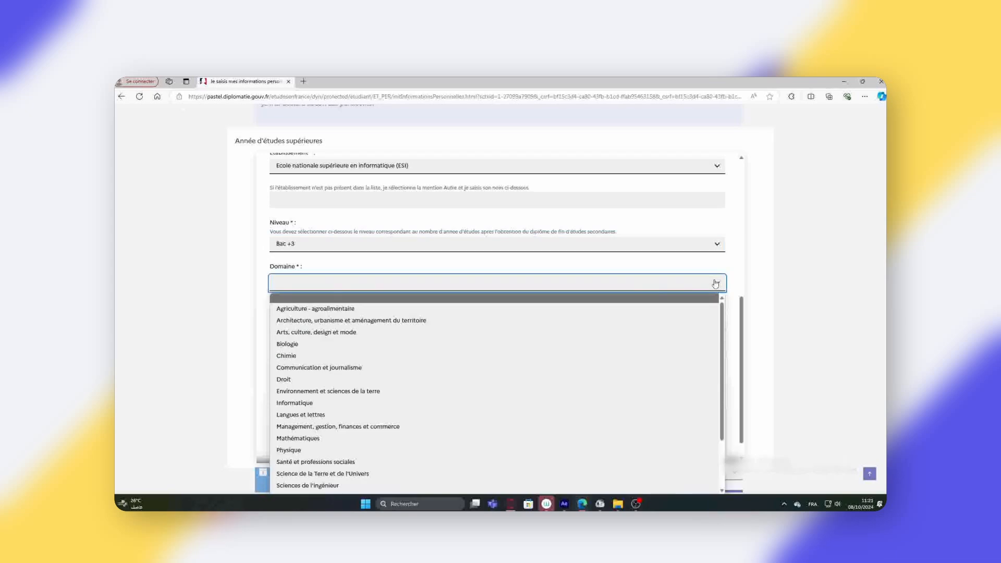
scroll(652, 382, down, 2)
click(646, 337)
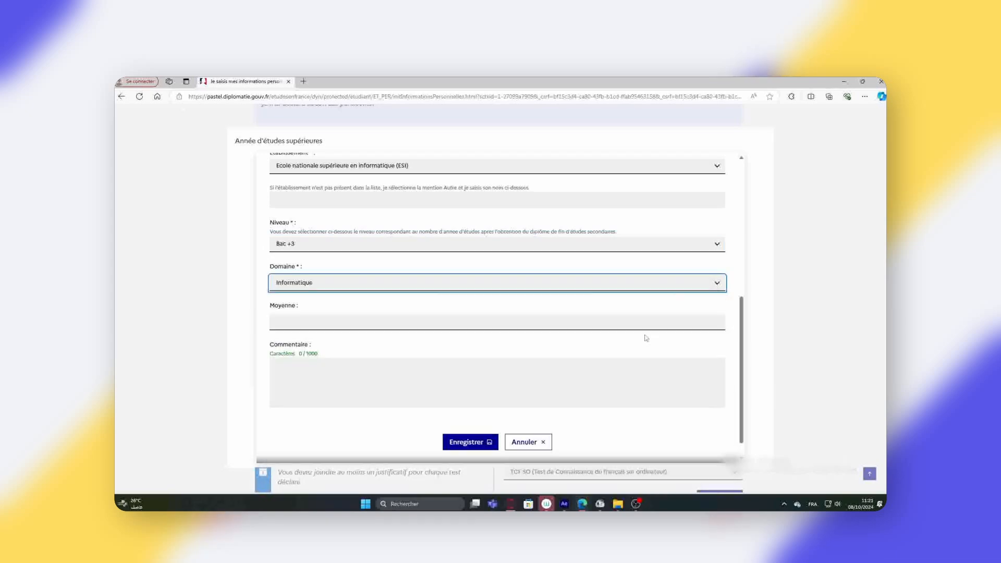
click(631, 323)
click(410, 322)
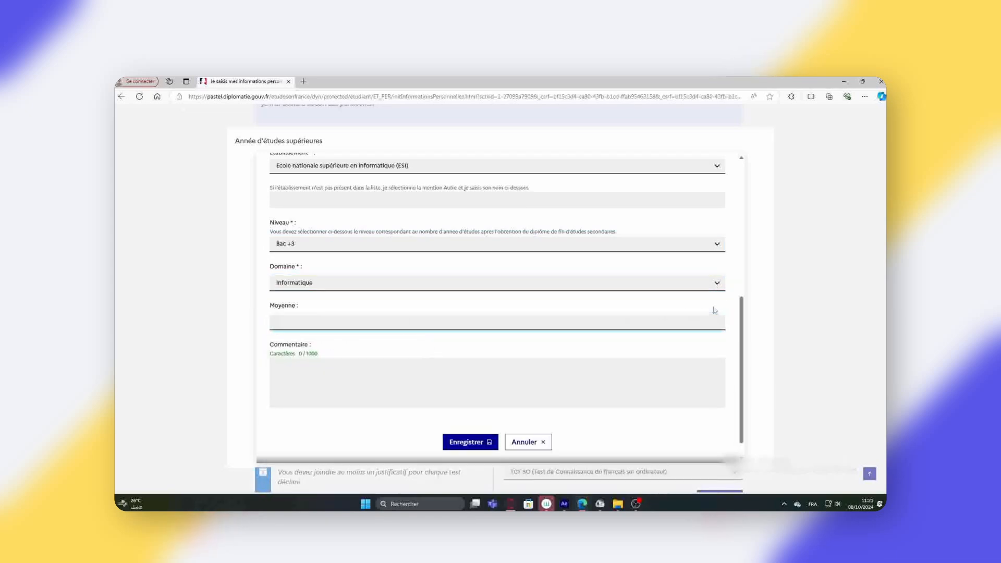
text(13,18)
scroll(574, 376, down, 1)
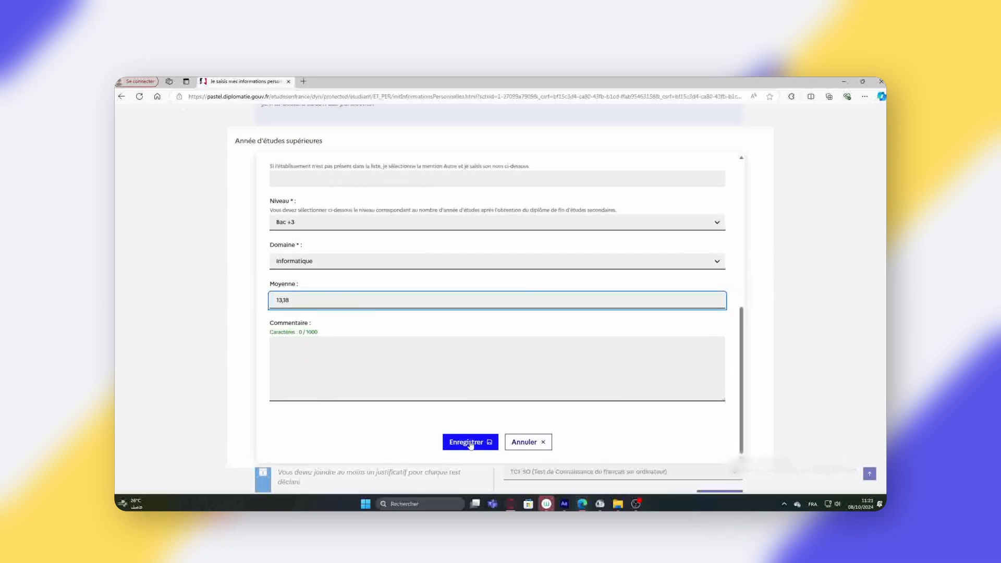
click(471, 442)
scroll(607, 402, down, 2)
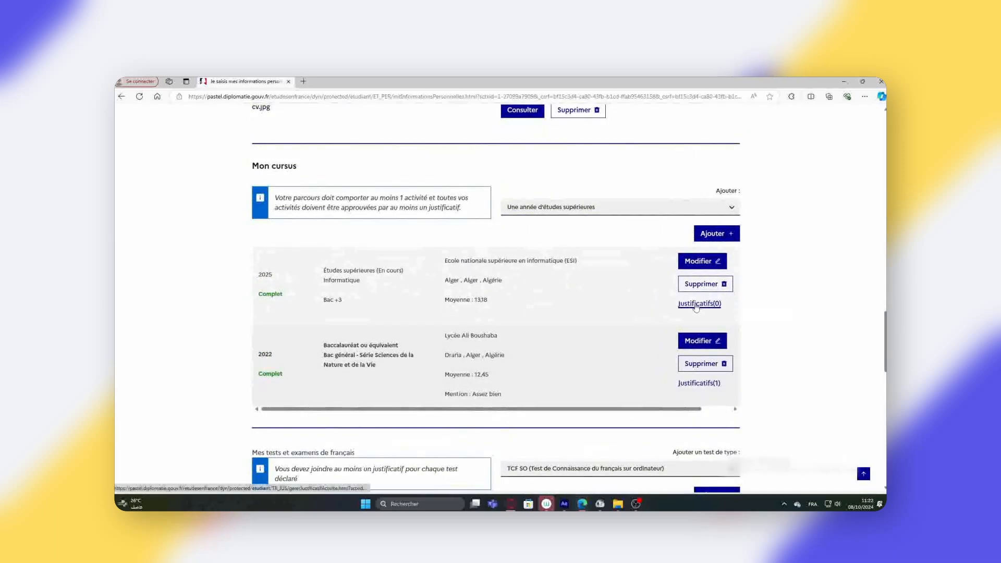
click(696, 305)
- Upload relevé de note du bac-licence.jpg as proof for the 2025 ESI entry and close the window
click(552, 352)
double_click(289, 242)
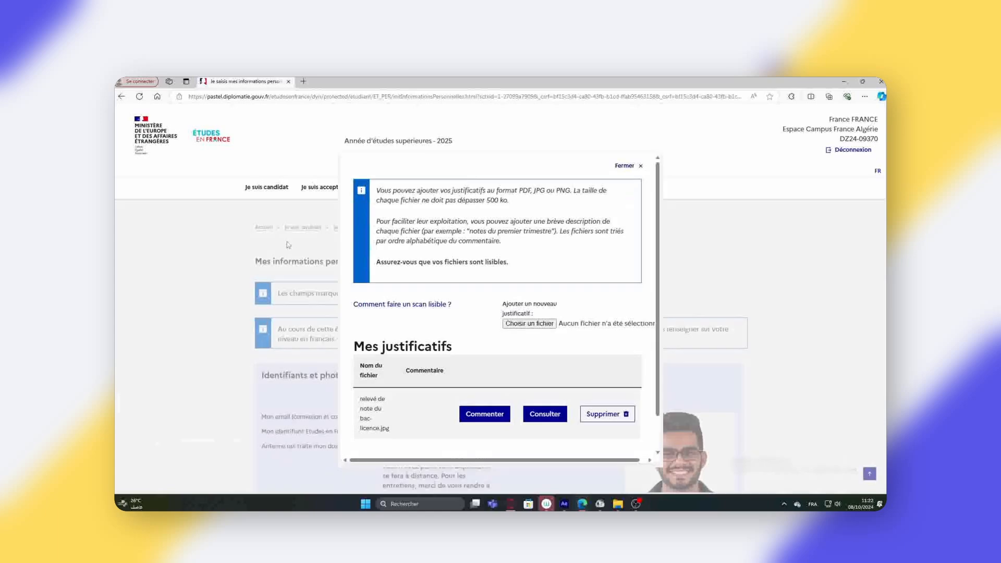
scroll(529, 376, down, 1)
click(508, 437)
scroll(590, 368, down, 5)
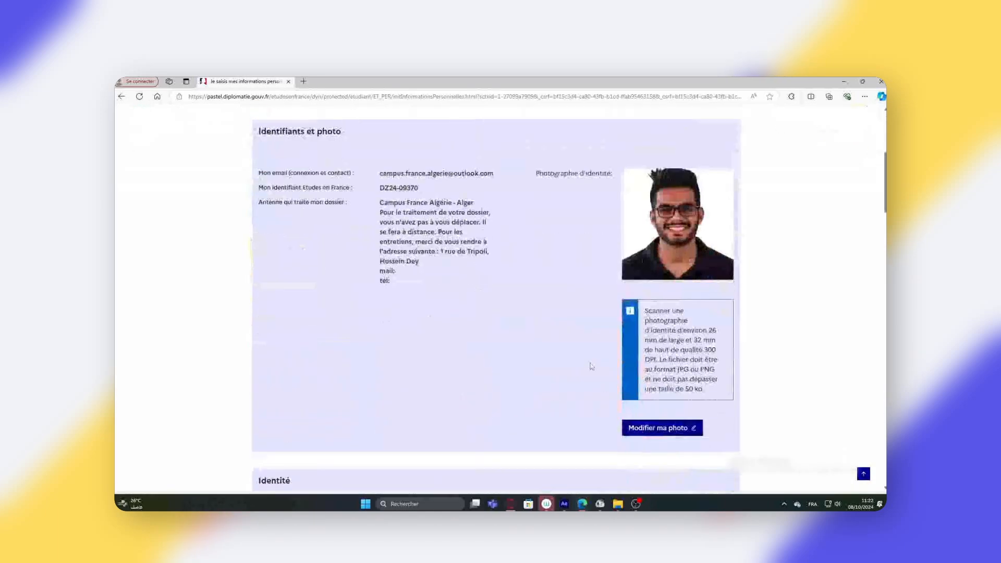
scroll(590, 367, down, 10)
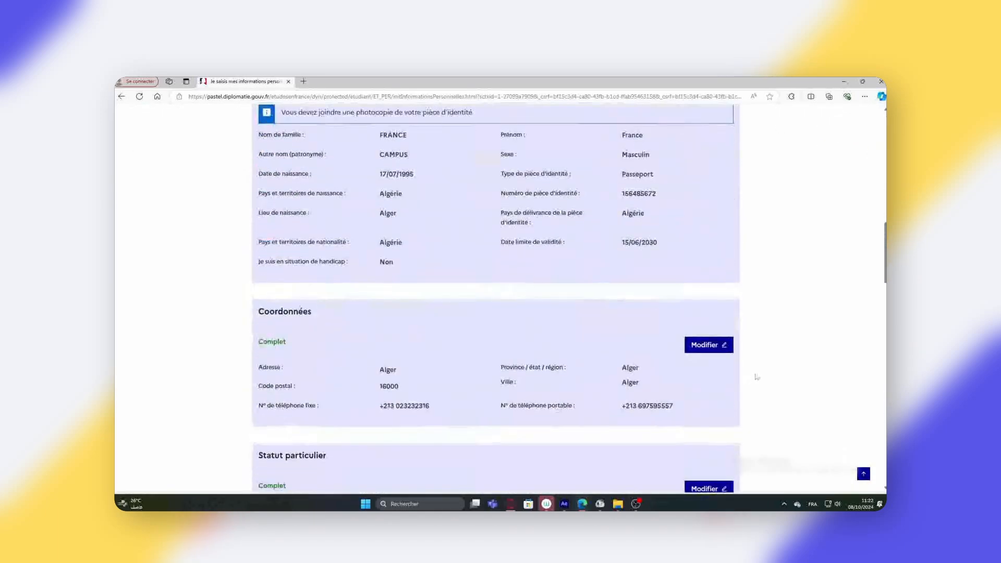
scroll(757, 377, down, 5)
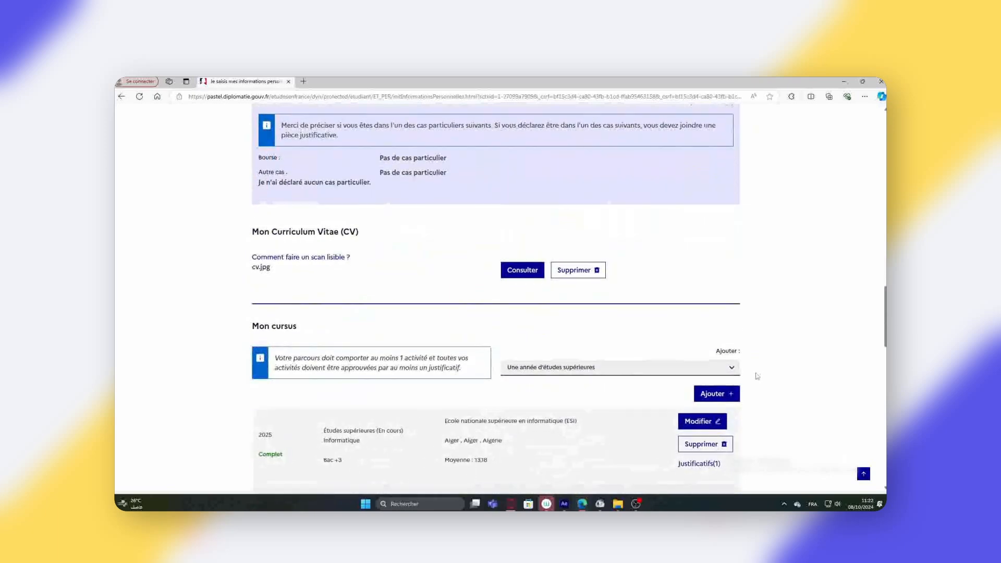
scroll(758, 377, down, 1)
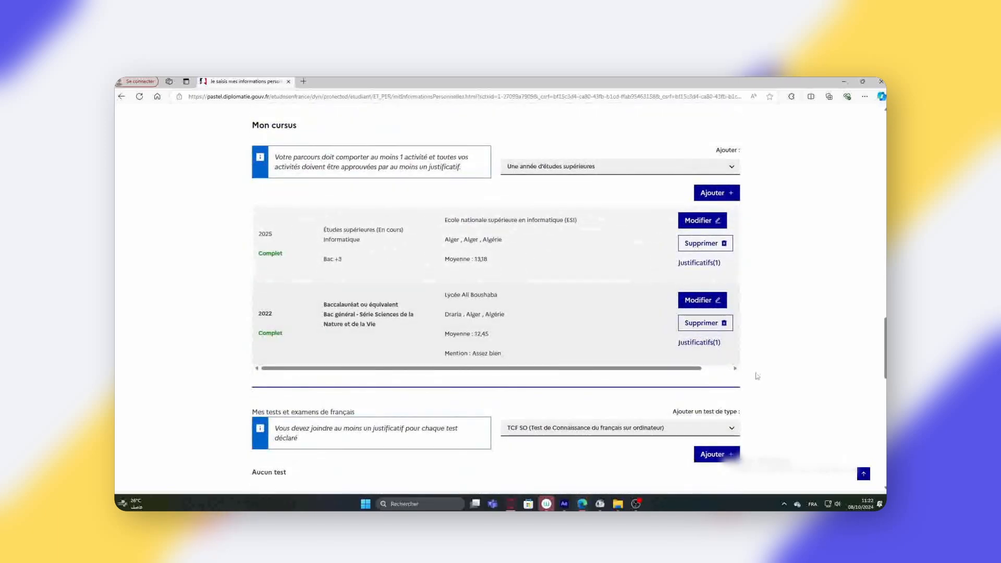
scroll(757, 376, down, 3)
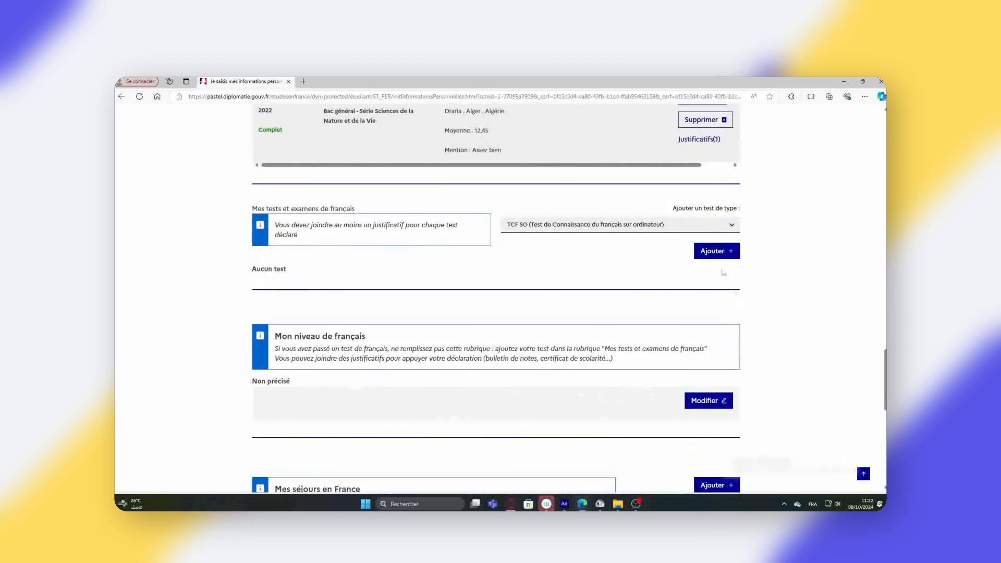
- Add a TCF test dated 15/09/2024, expiring 15/09/2026, and enter its attestation number
click(729, 225)
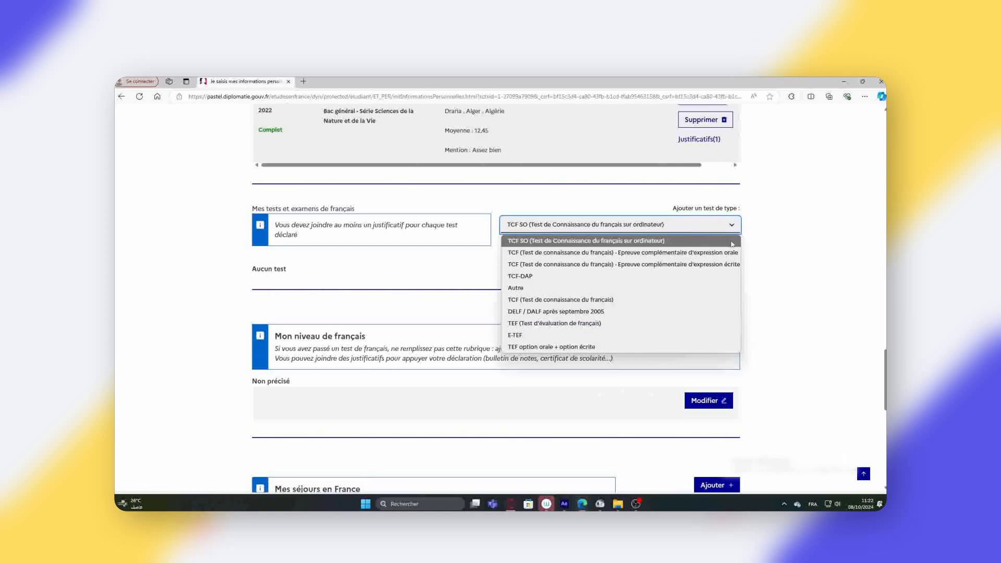
click(713, 299)
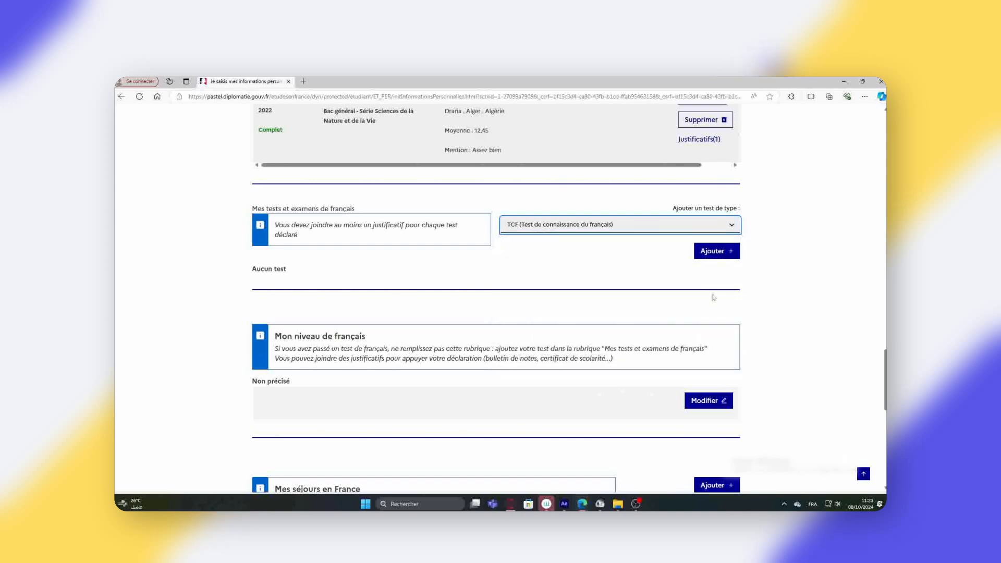
click(718, 251)
click(499, 224)
text(15)
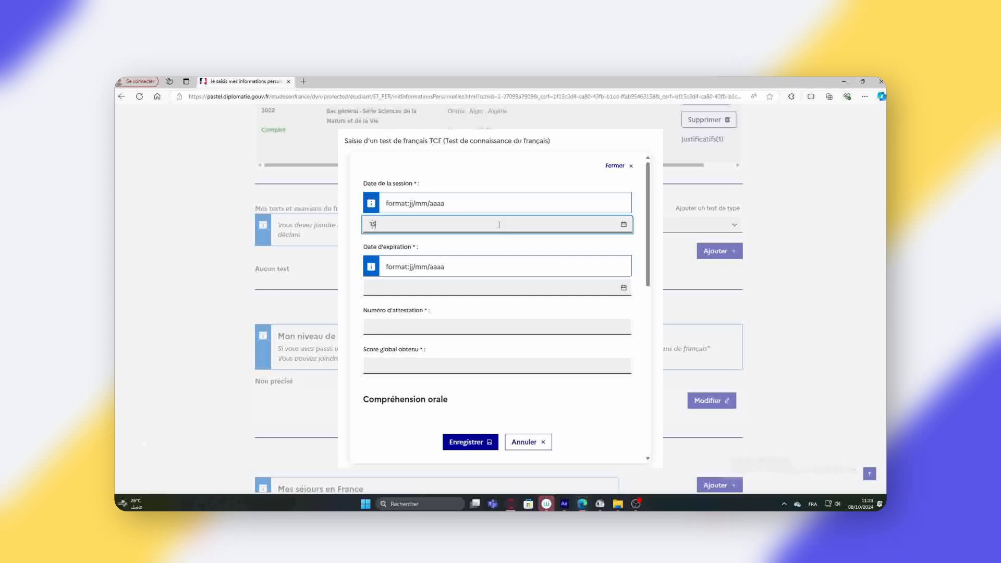
text(/09/2024)
click(445, 288)
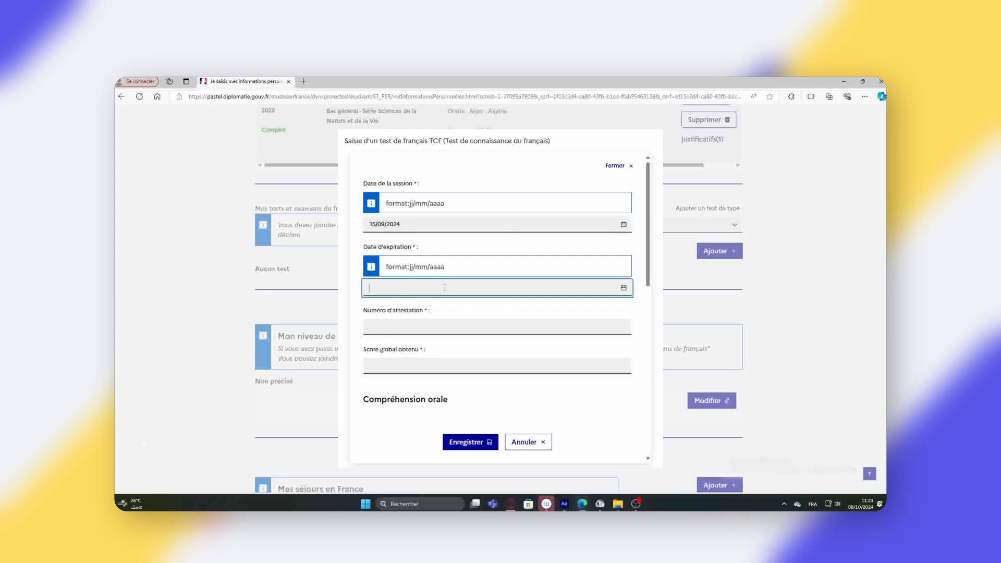
text(15/09/2026)
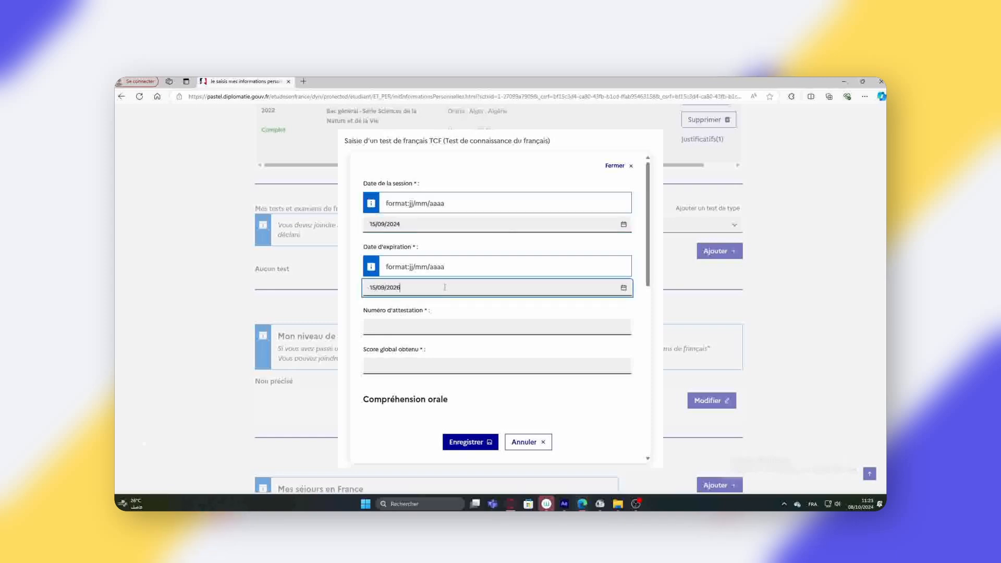
click(437, 323)
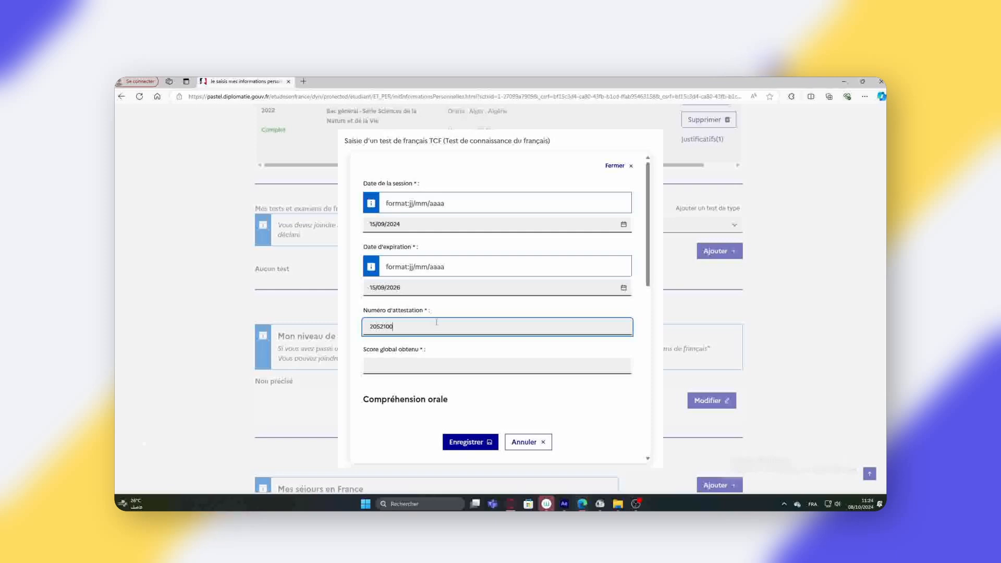
- Enter TCF scores: global 424, oral comprehension 392, language structures 3, written comprehension 385, oral expression 14
scroll(437, 323, down, 1)
click(523, 327)
text(42)
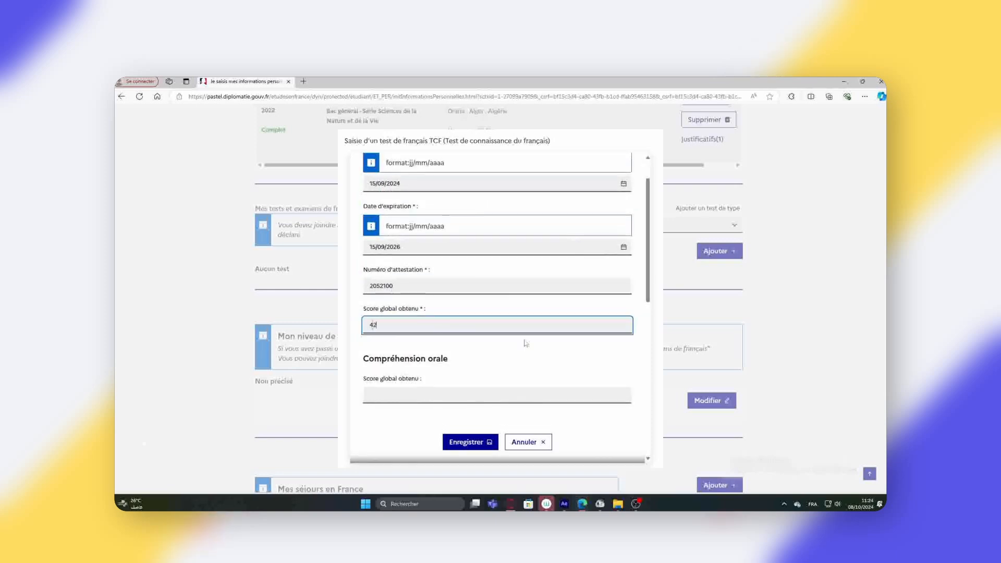
text(4)
scroll(526, 343, down, 3)
key(Tab)
text(392)
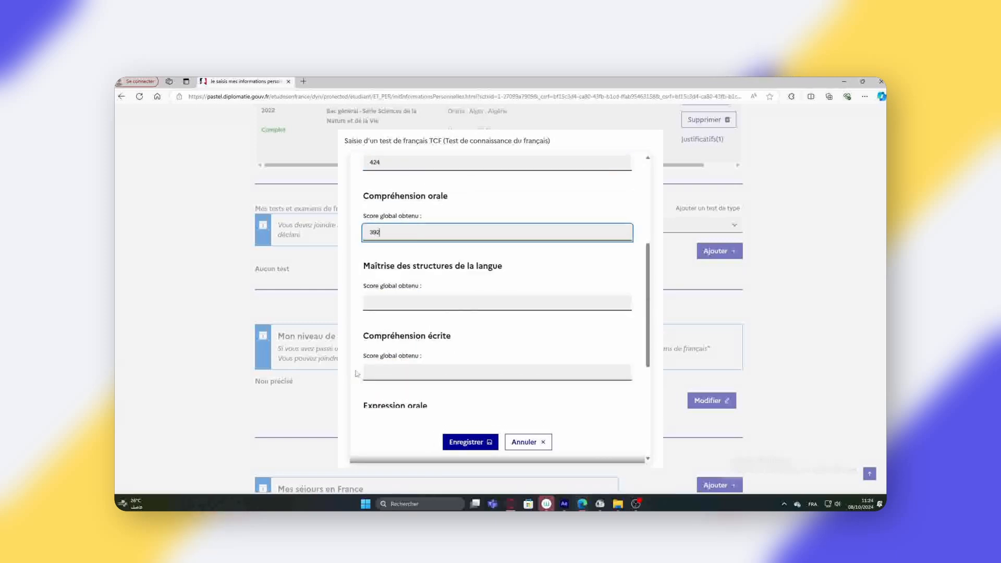
key(Tab)
text(3)
key(Tab)
text(385)
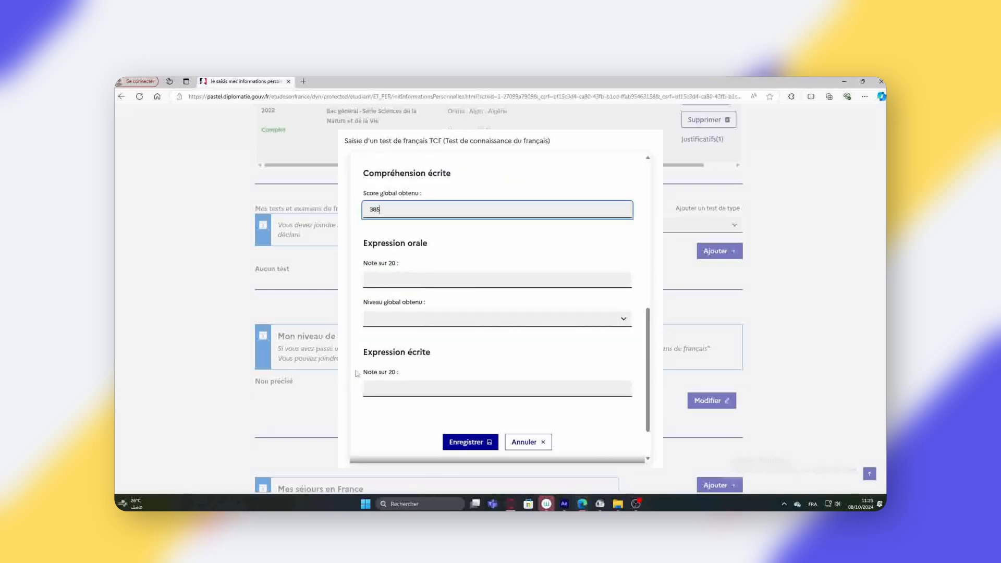
key(Tab)
text(14)
- Set oral expression to B1 and written expression 16 at B2, then save the test
click(618, 319)
click(543, 374)
key(Tab)
text(16)
click(391, 376)
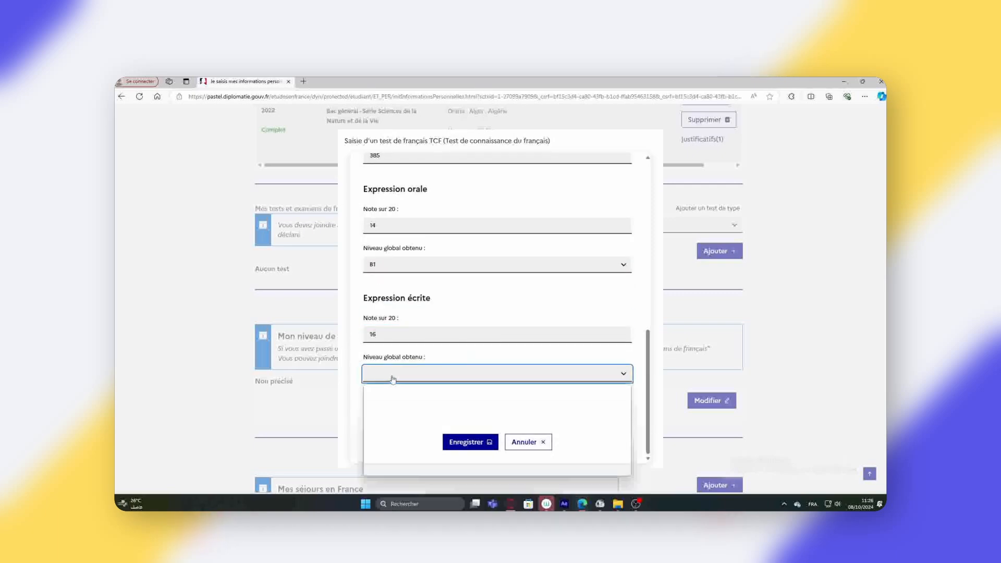
click(389, 447)
click(467, 443)
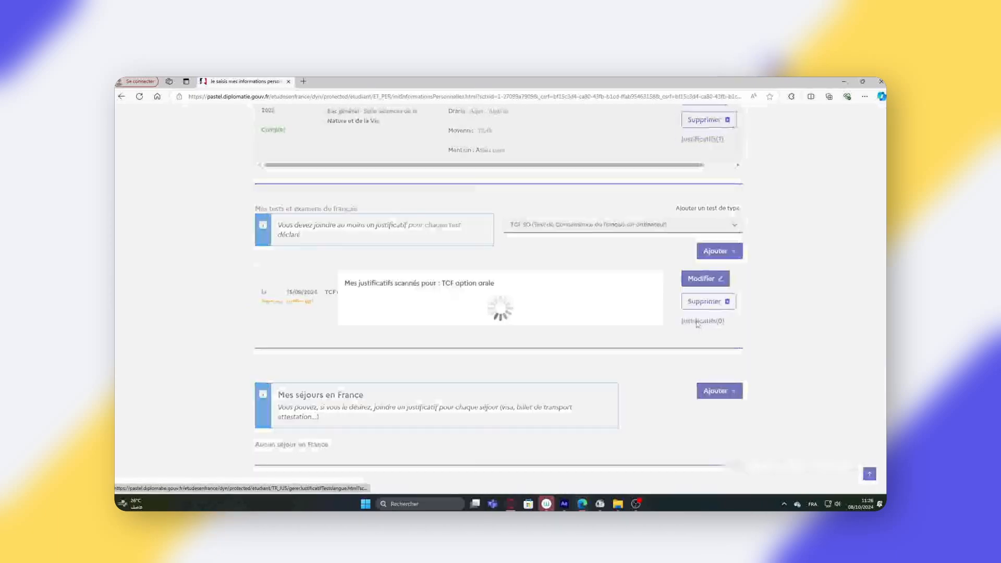
- Upload tcf.jpg as the TCF justificatif, close the proof window, and go back to Je suis candidat
click(532, 350)
double_click(334, 212)
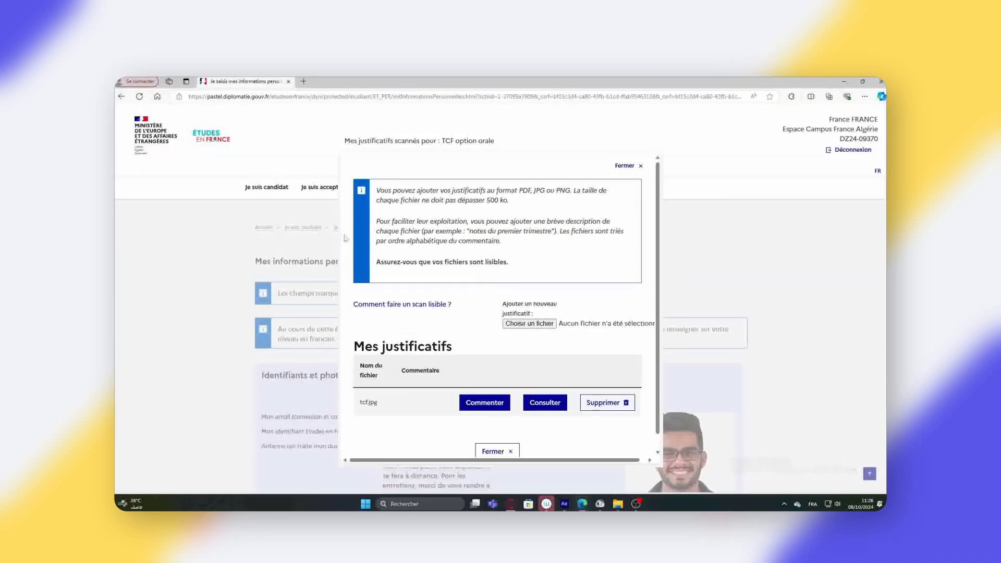
click(497, 436)
scroll(206, 338, down, 6)
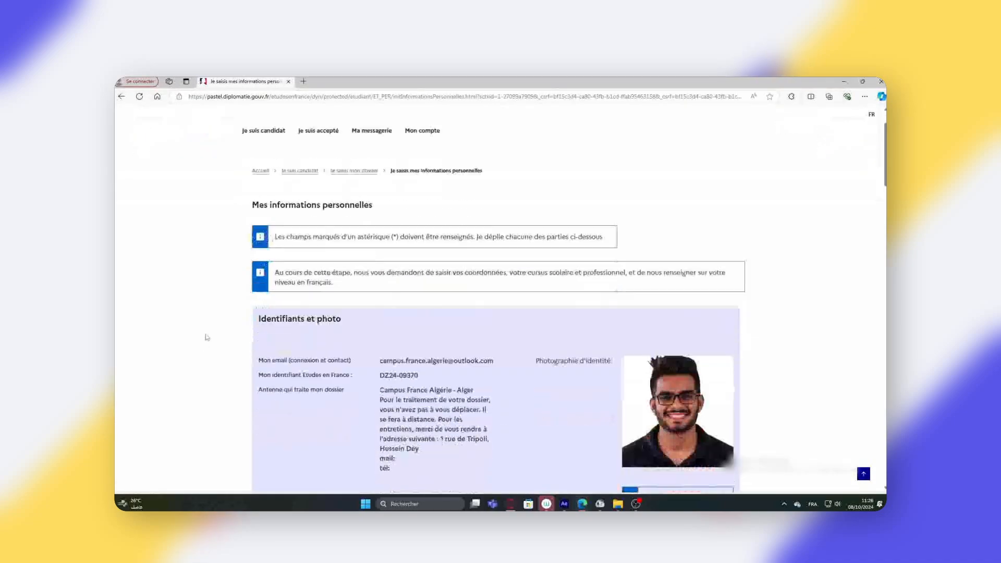
scroll(207, 337, down, 20)
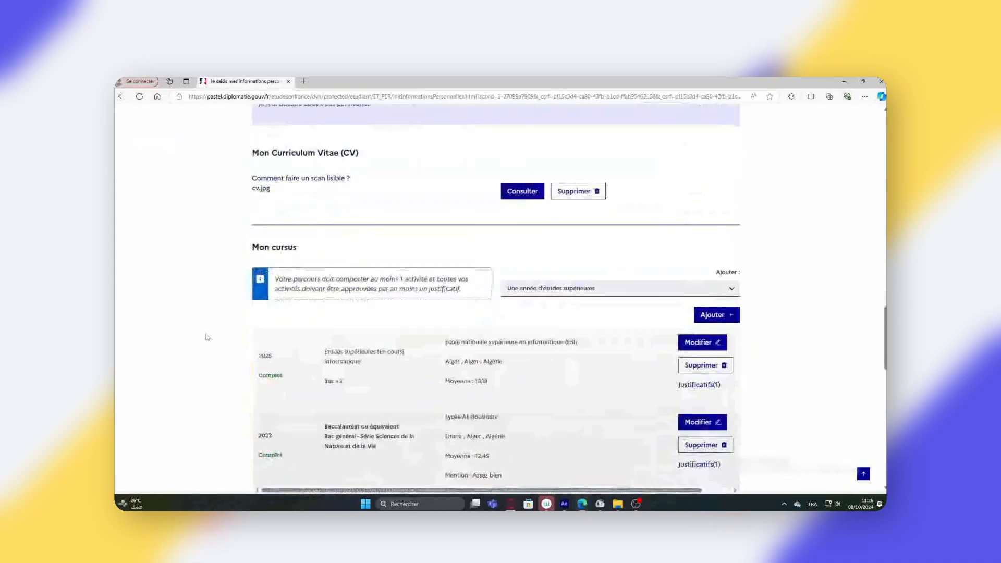
scroll(208, 338, down, 8)
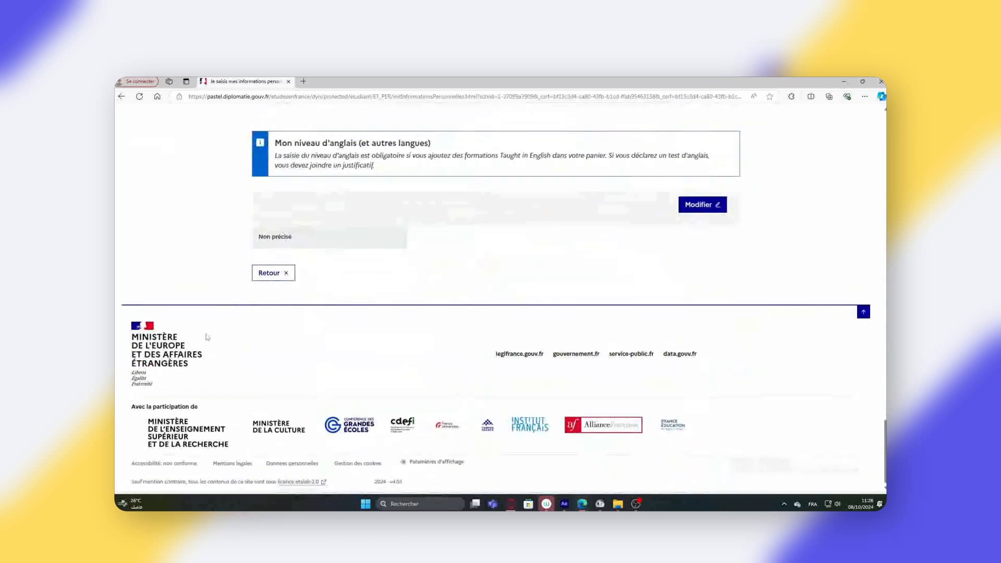
click(267, 281)
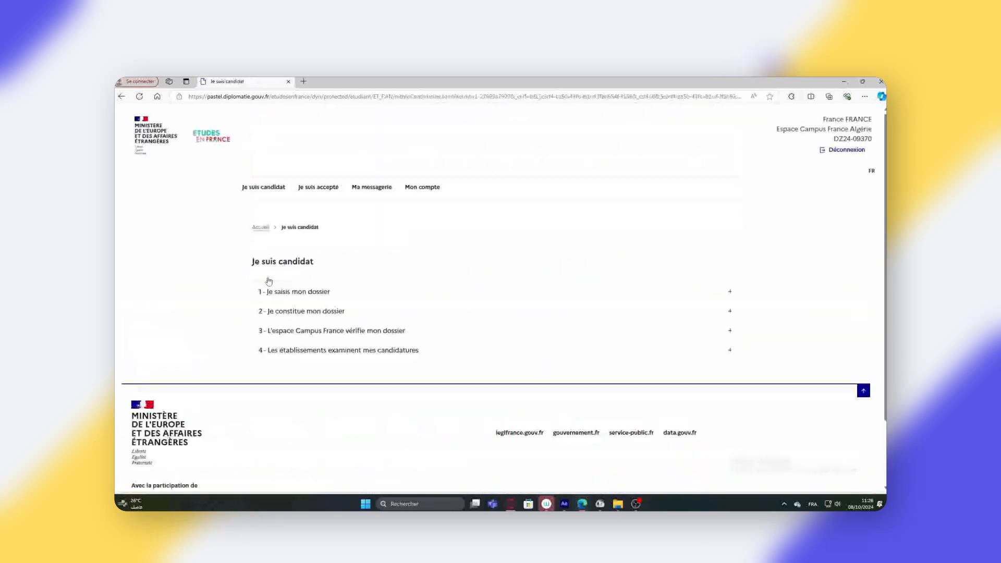
- Expand the 1 - Je saisis mon dossier step to reveal its sub-sections
click(279, 291)
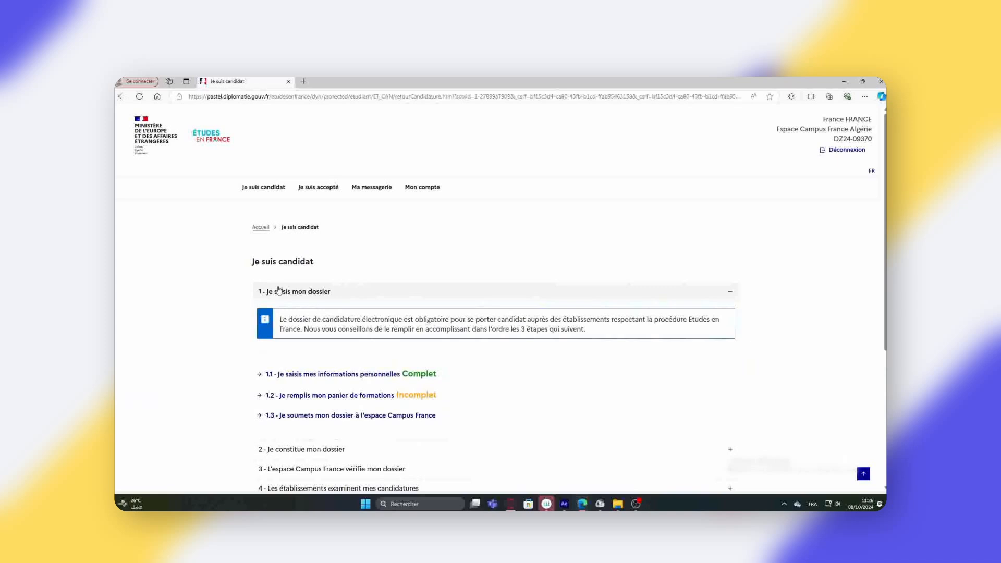